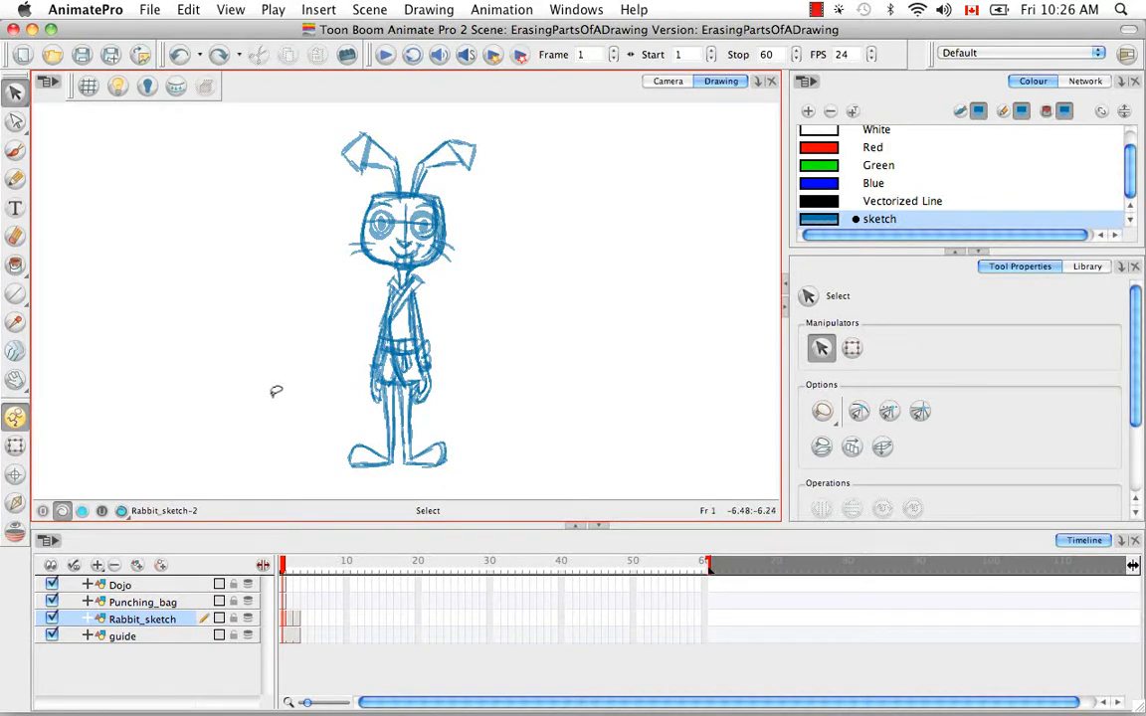
Step: Paint a curved line of overlapping brush strokes in the empty area beside the rabbit's face
key(alt+e)
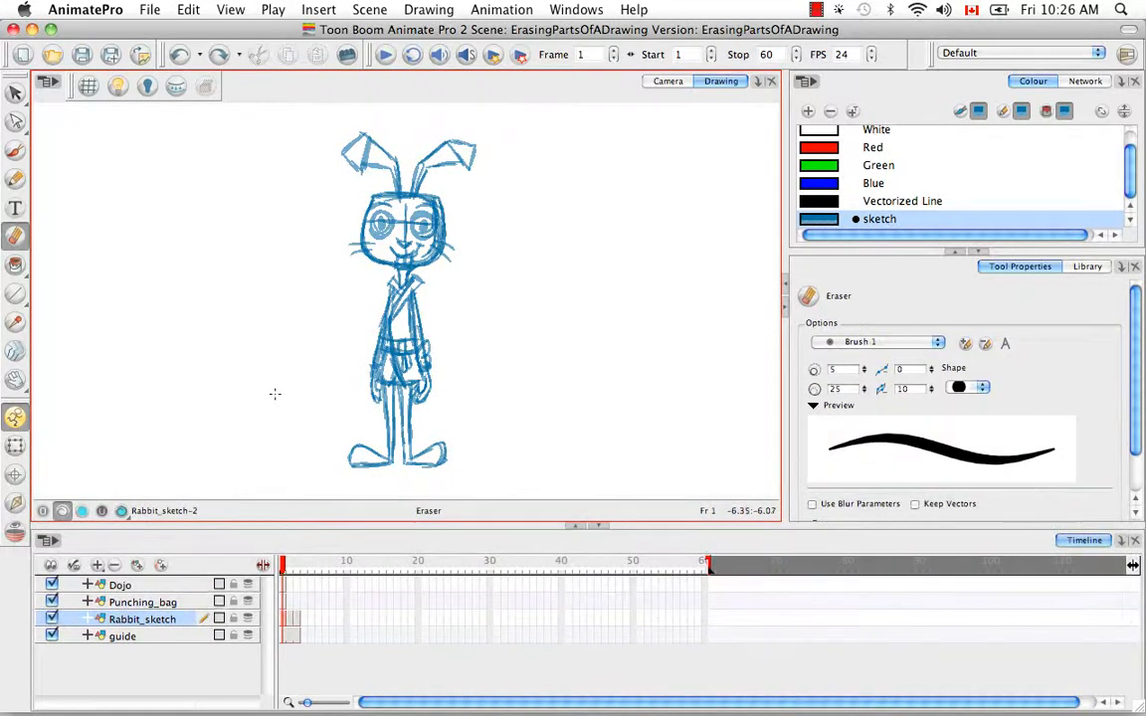
drag(596, 327, 600, 289)
key(super+equal)
key(super+equal)
key(super+equal)
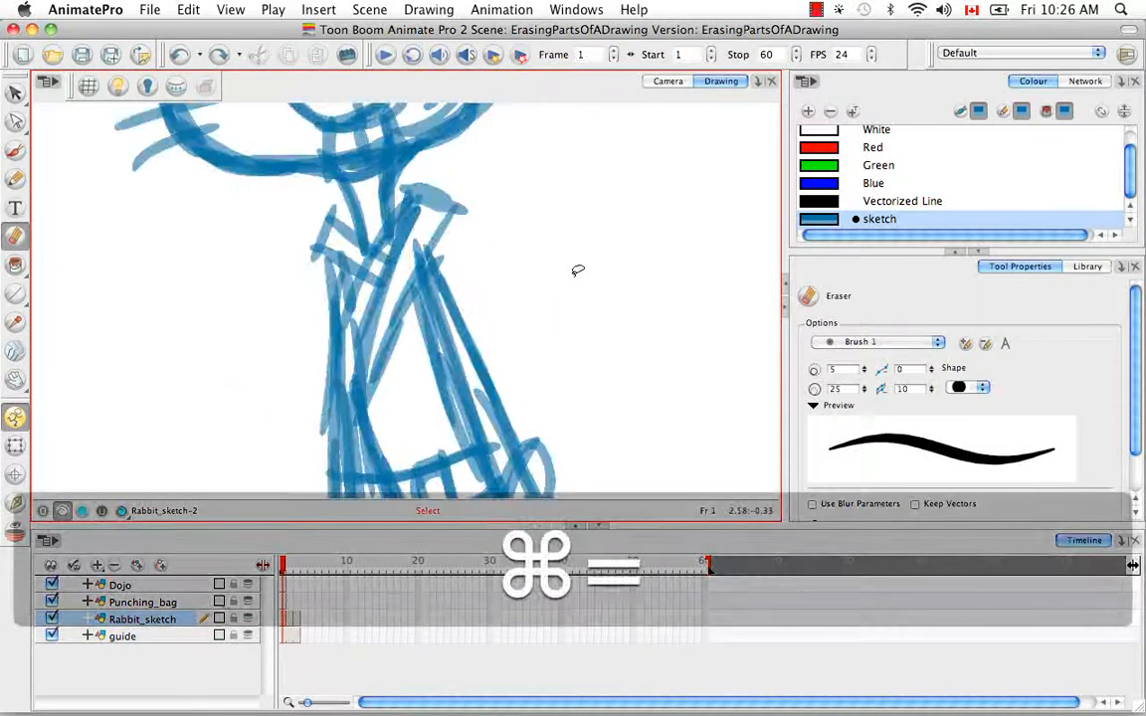
key(space)
drag(593, 256, 570, 324)
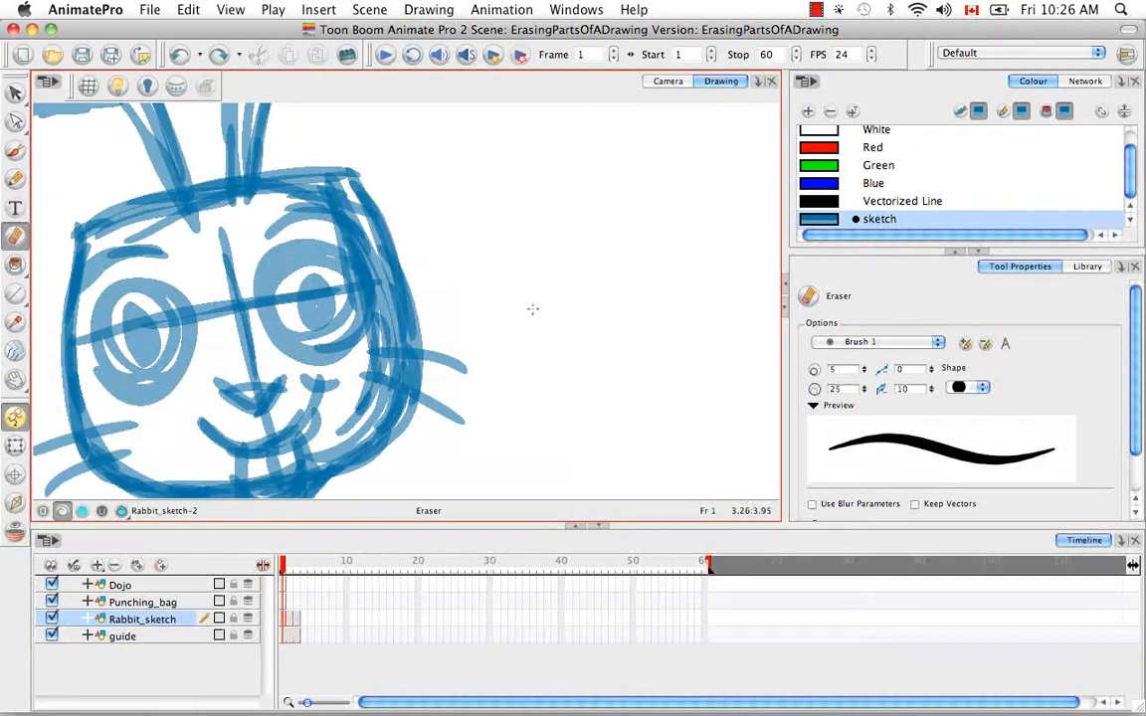
key(alt+b)
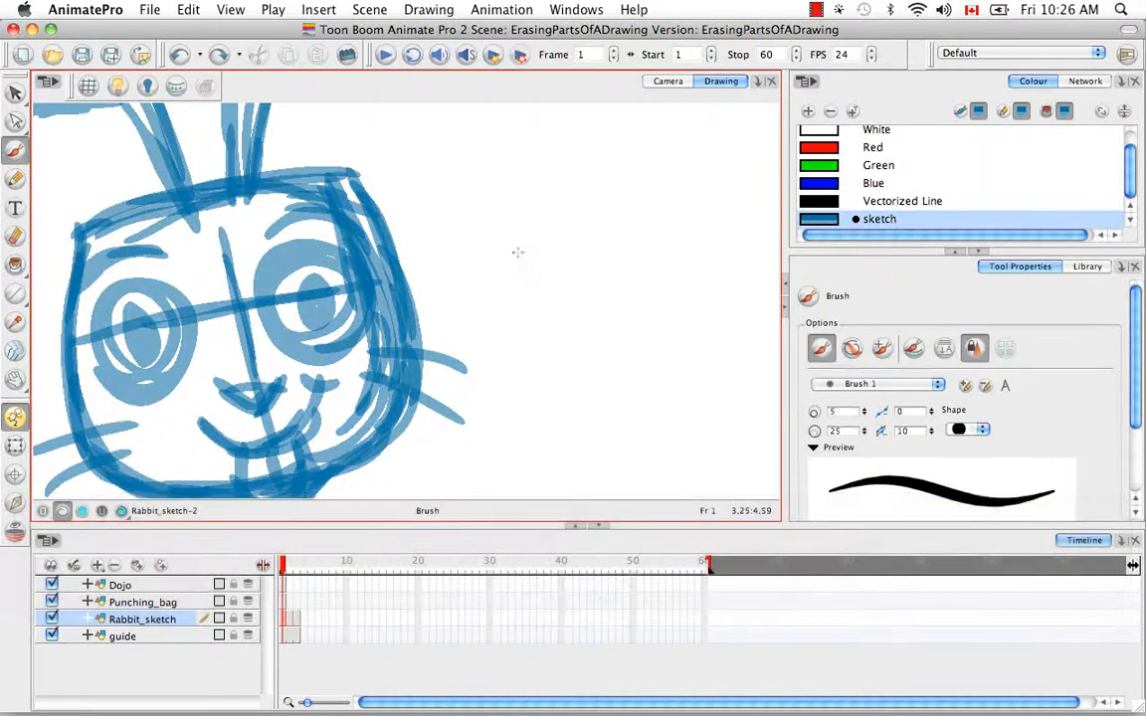
mouse_move(520, 189)
mouse_down()
mouse_move(525, 308)
mouse_move(543, 384)
mouse_up()
mouse_move(521, 246)
mouse_down()
mouse_move(522, 301)
mouse_move(584, 426)
mouse_up()
drag(532, 338, 585, 424)
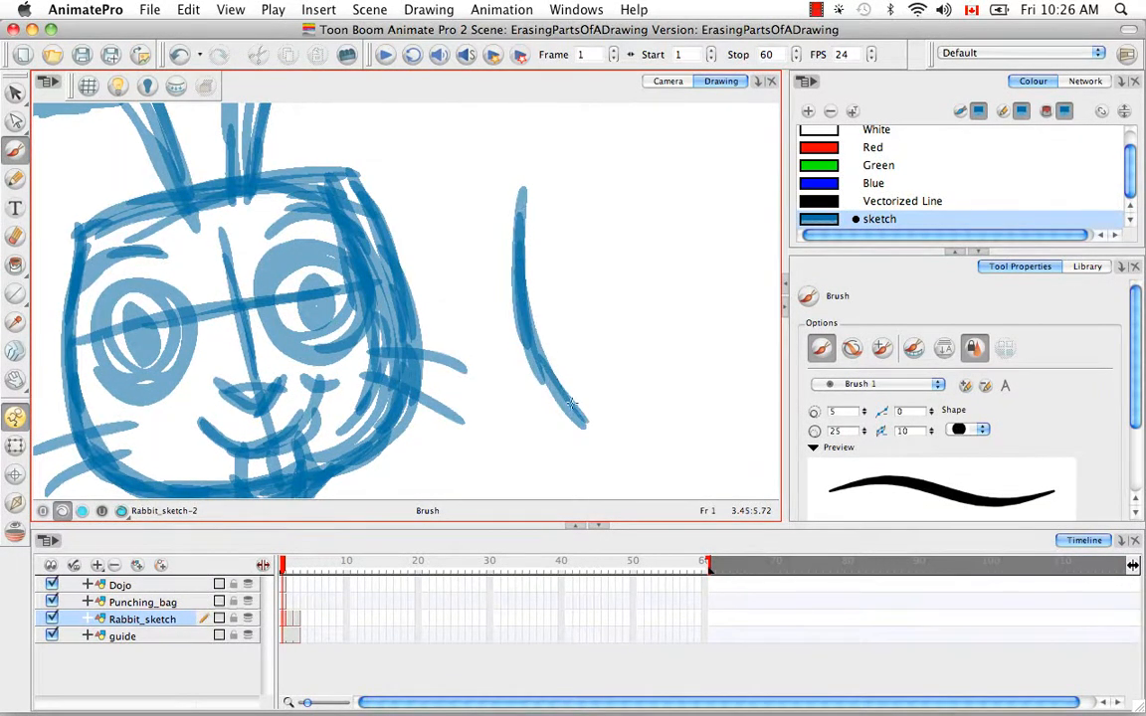
Step: Erase the middle of the curved line beside the face and repaint the gap with brush strokes
key(e)
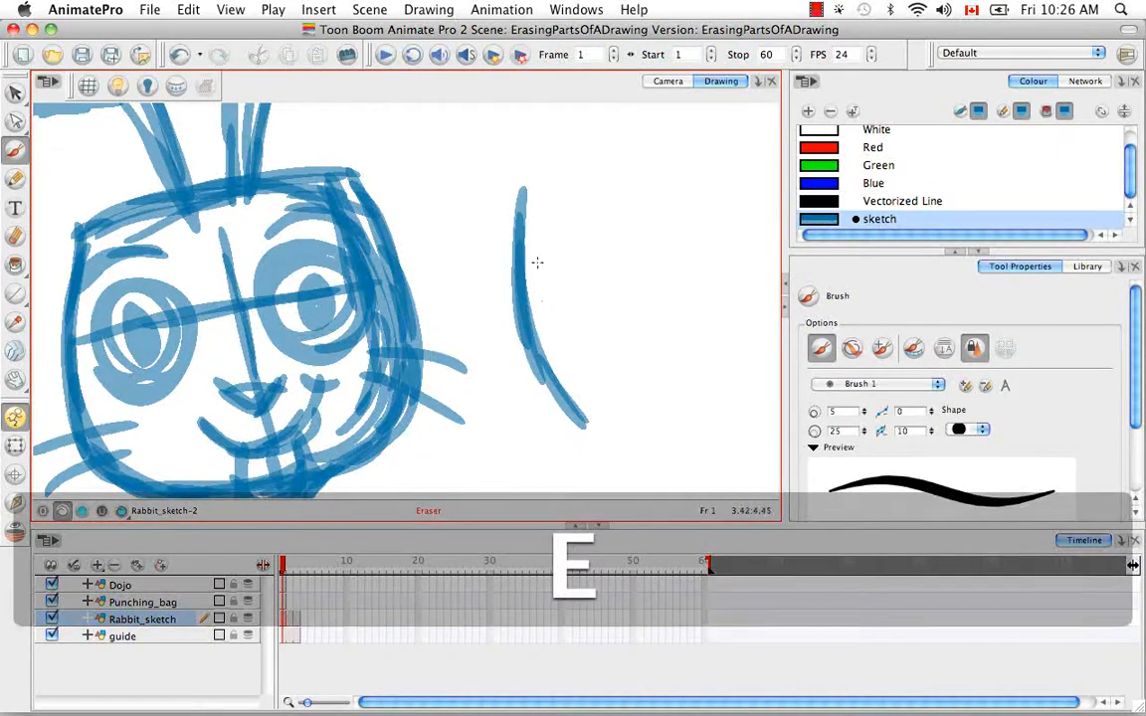
mouse_move(525, 288)
mouse_down()
mouse_move(516, 352)
mouse_move(532, 271)
mouse_move(530, 337)
mouse_move(539, 301)
mouse_move(548, 401)
mouse_up()
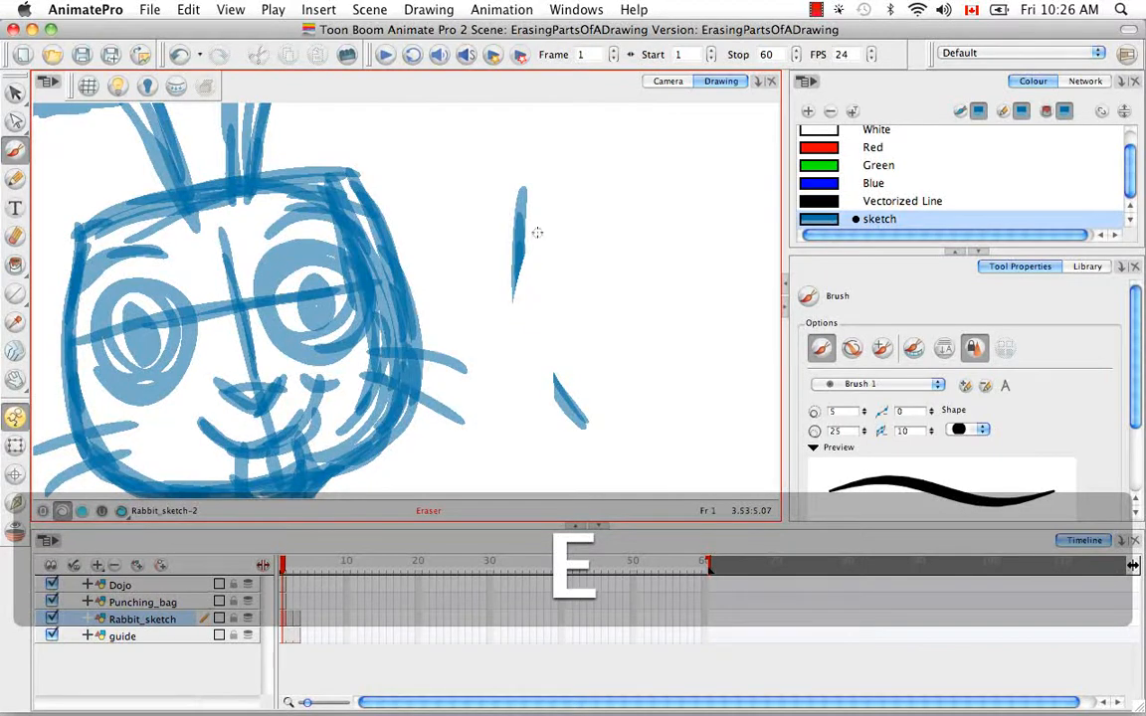
drag(536, 232, 531, 279)
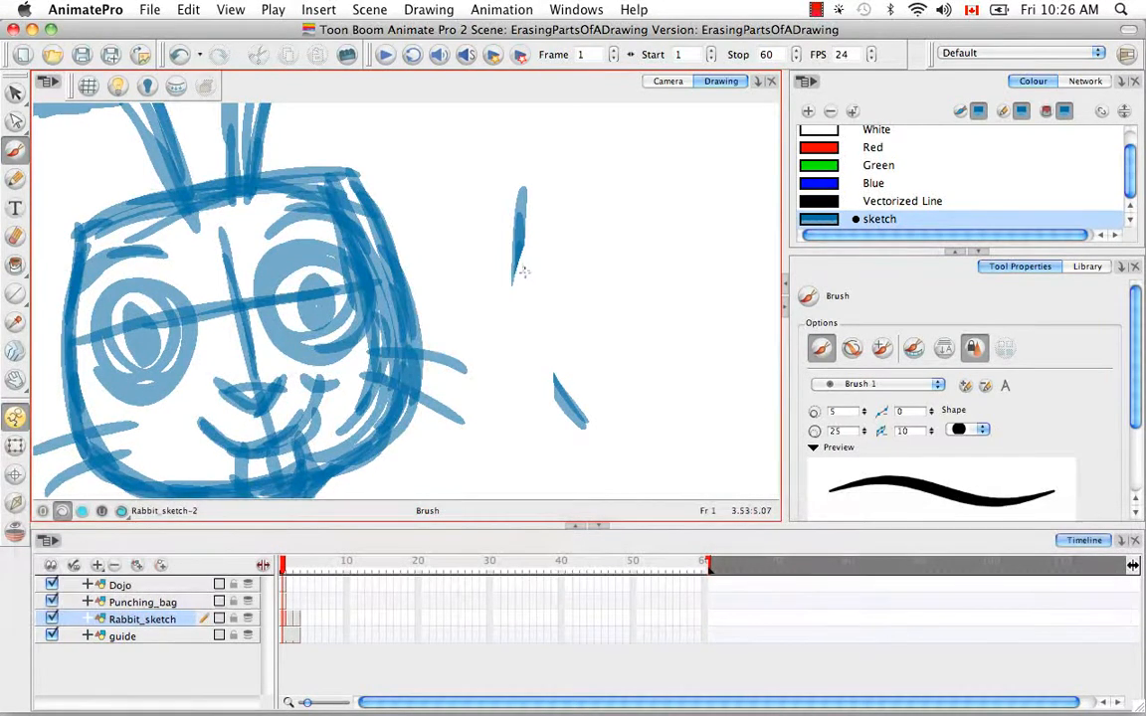
drag(518, 250, 554, 376)
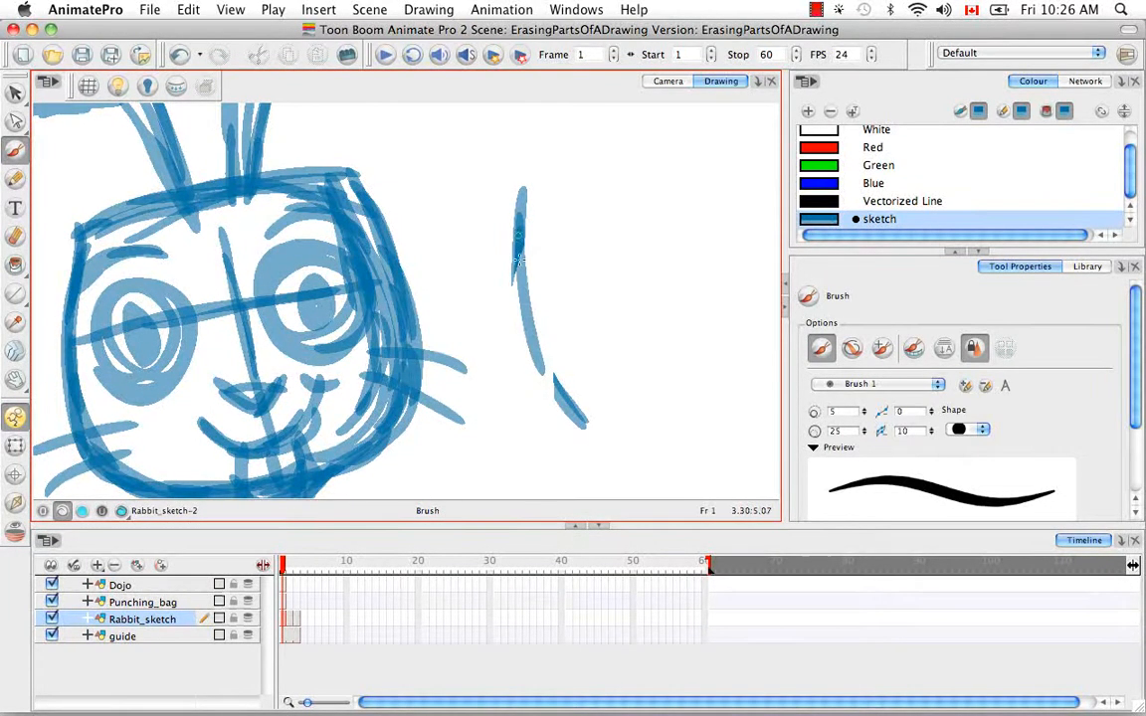
mouse_move(519, 235)
mouse_down()
mouse_move(520, 272)
mouse_move(576, 416)
mouse_up()
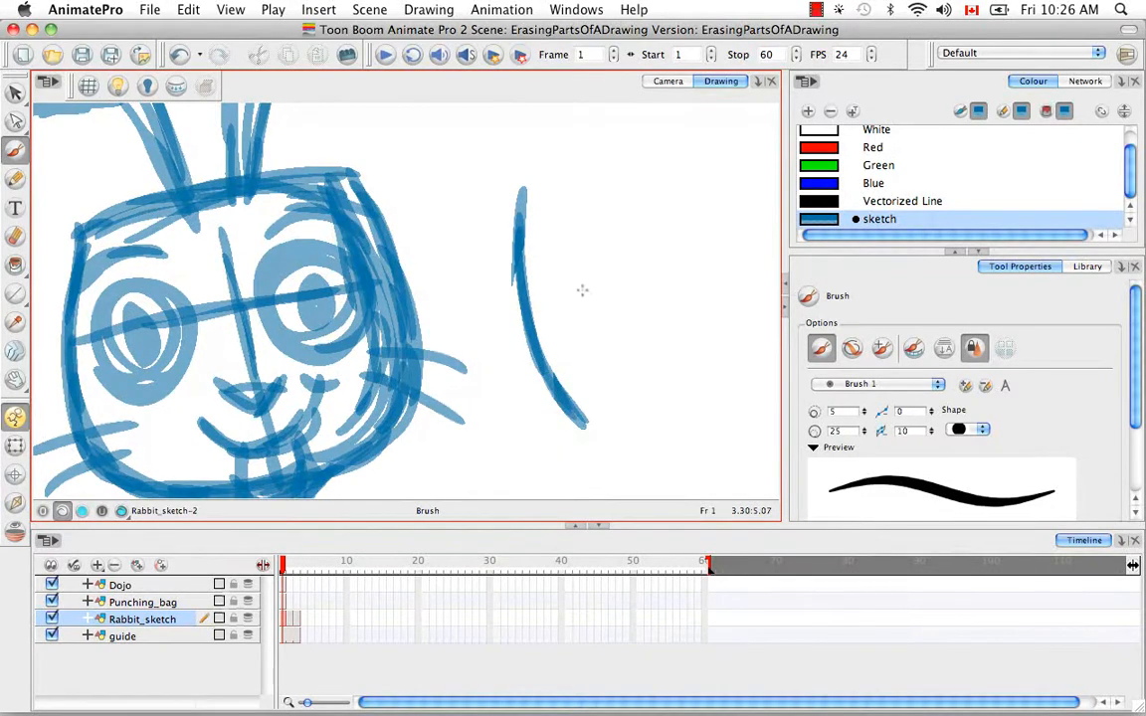
Step: Select all the strokes of the curved line beside the face and delete them
key(v)
mouse_move(537, 164)
mouse_down()
mouse_move(599, 259)
mouse_move(587, 214)
mouse_up()
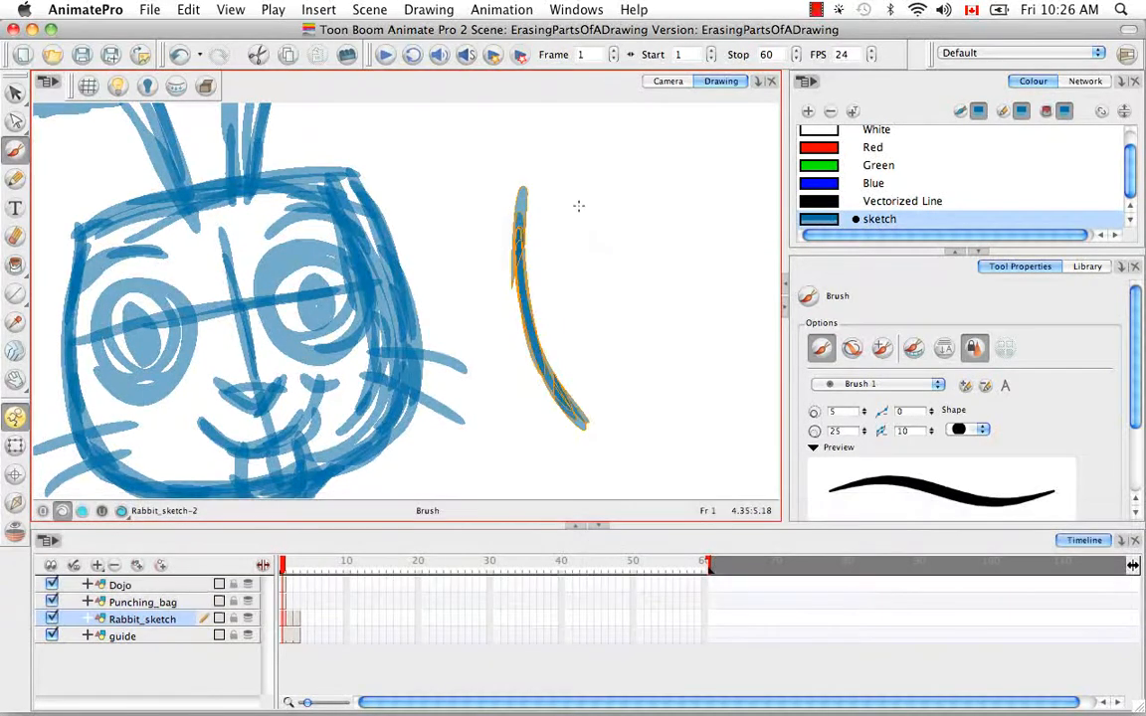
key(BackSpace)
Step: Erase the loose sketch-line ends on the inside of the rabbit's cheek near the mouth
mouse_move(537, 287)
mouse_down()
mouse_move(543, 318)
mouse_move(551, 276)
mouse_move(530, 337)
mouse_move(524, 287)
mouse_up()
key(super+equal)
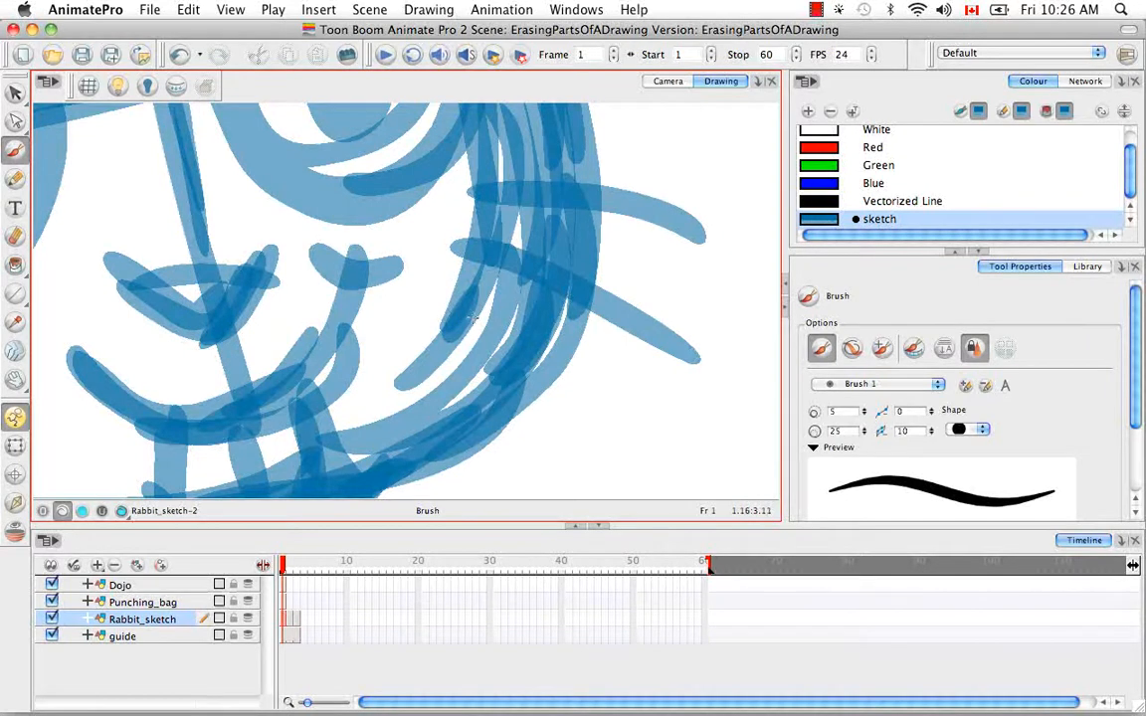
key(alt+e)
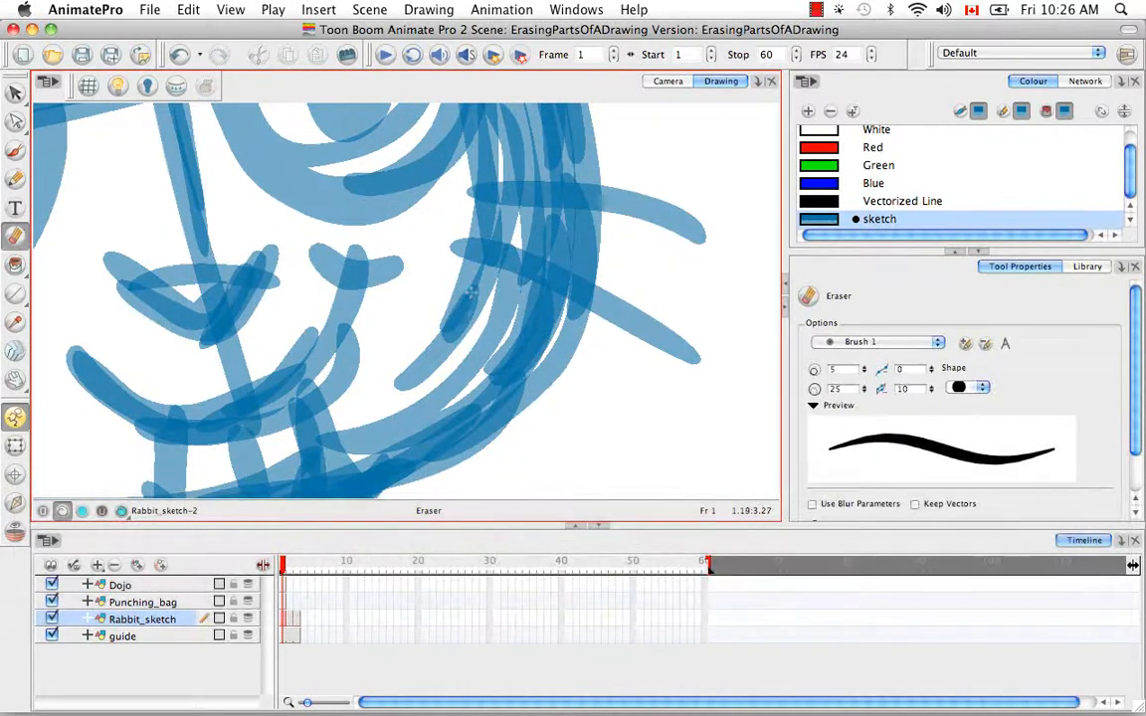
mouse_move(472, 291)
mouse_down()
mouse_move(426, 279)
mouse_move(393, 343)
mouse_move(358, 348)
mouse_up()
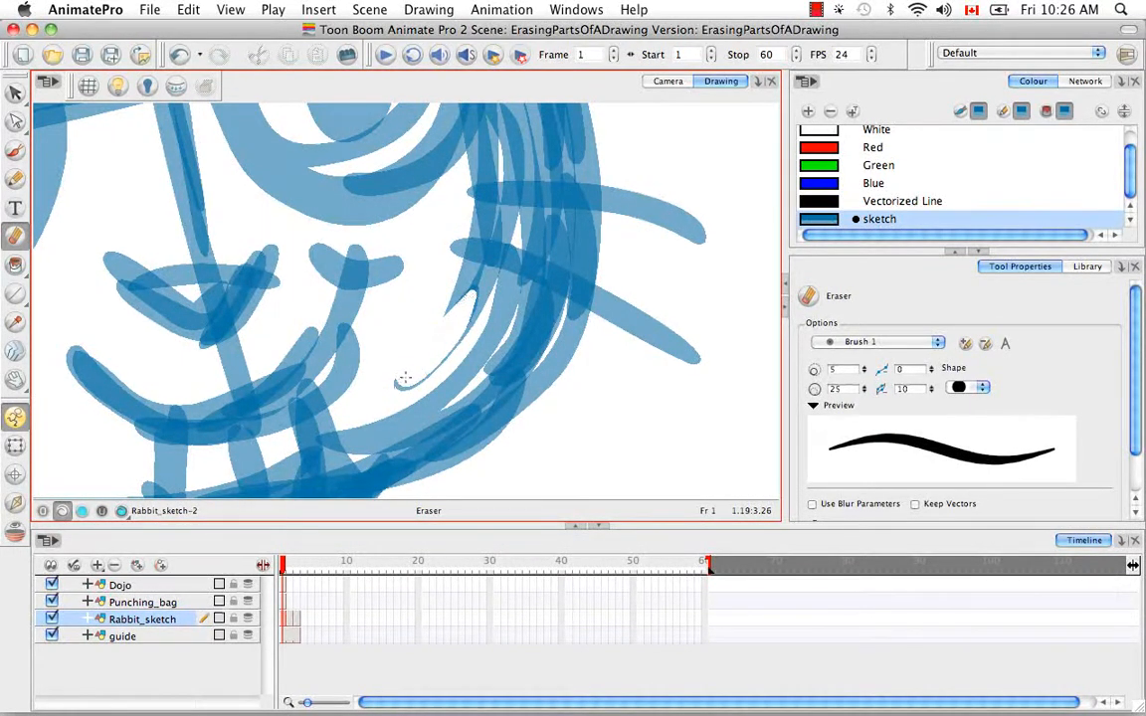
mouse_move(459, 326)
mouse_down()
mouse_move(386, 389)
mouse_move(530, 329)
mouse_up()
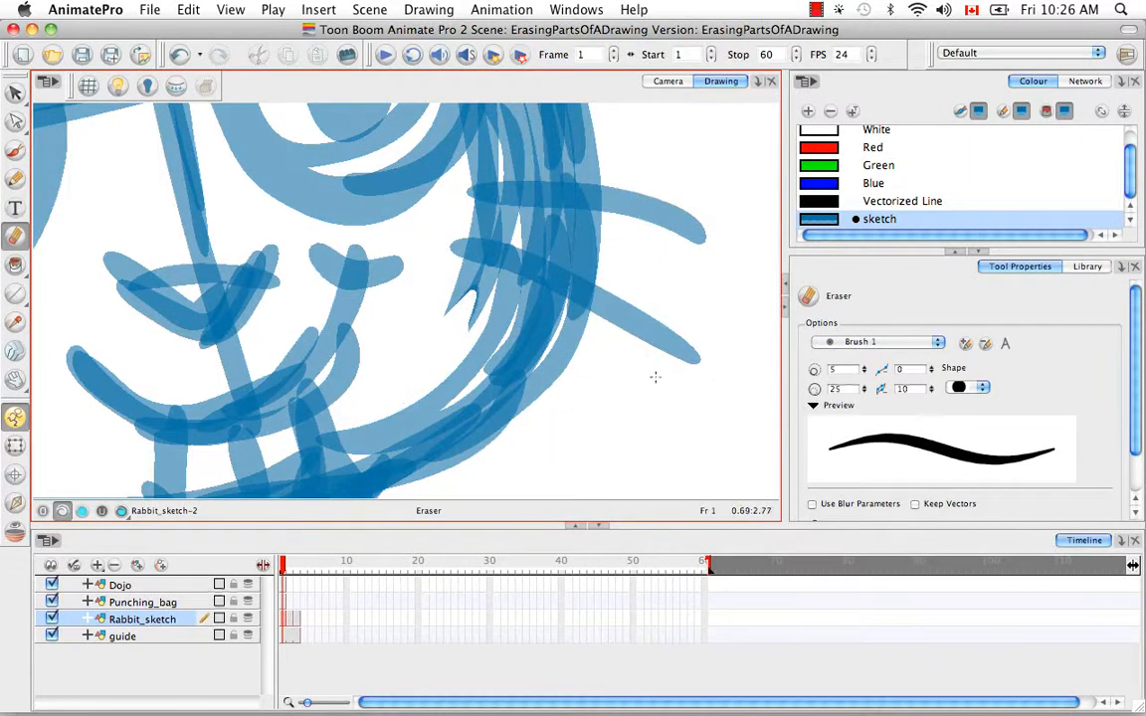
Step: Choose the Brush 1 preset for the Eraser and set its stroke smoothness to 5
key(space)
drag(666, 385, 562, 439)
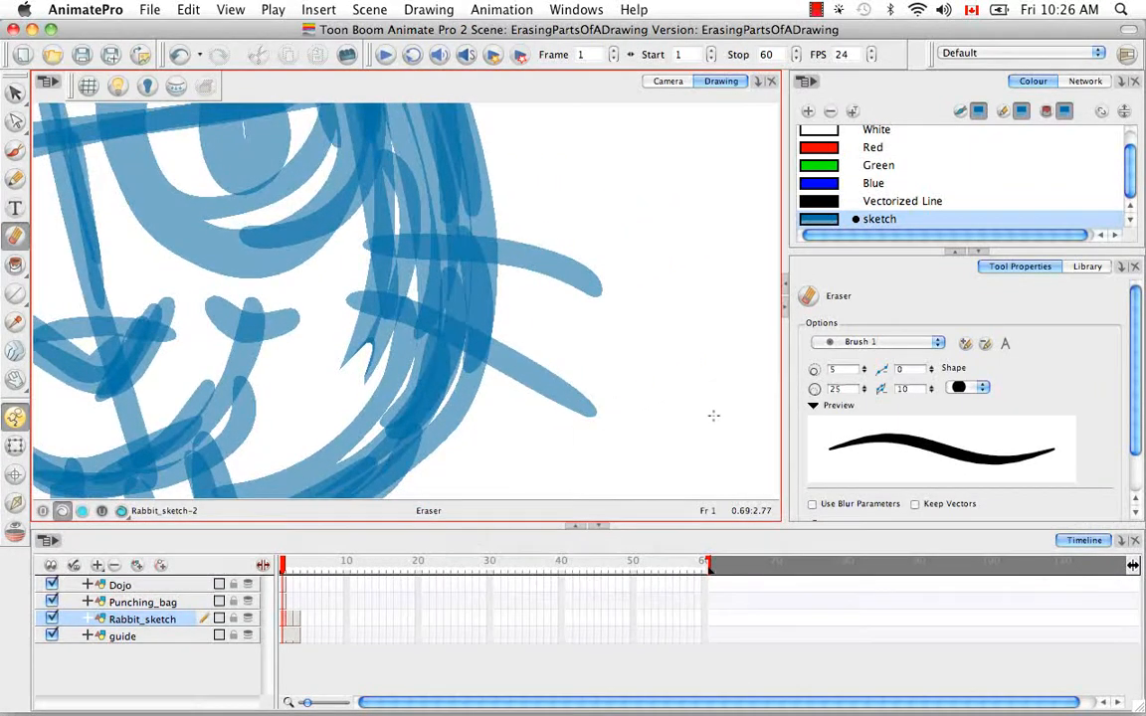
click(956, 253)
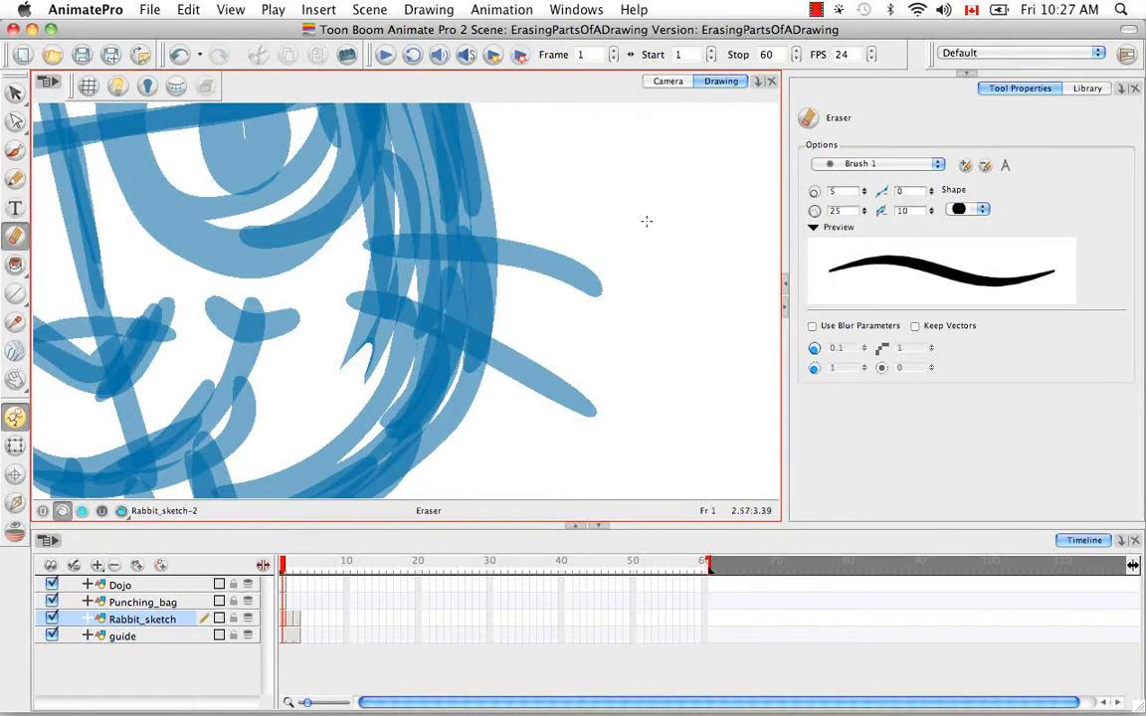
click(937, 164)
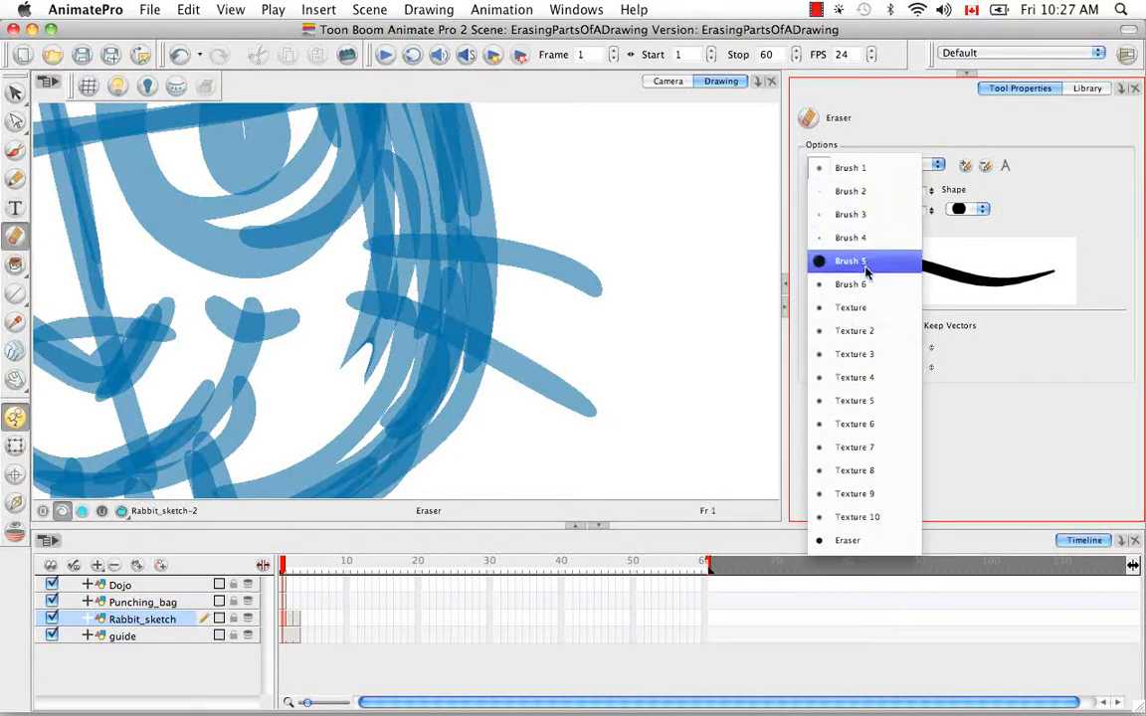
click(870, 174)
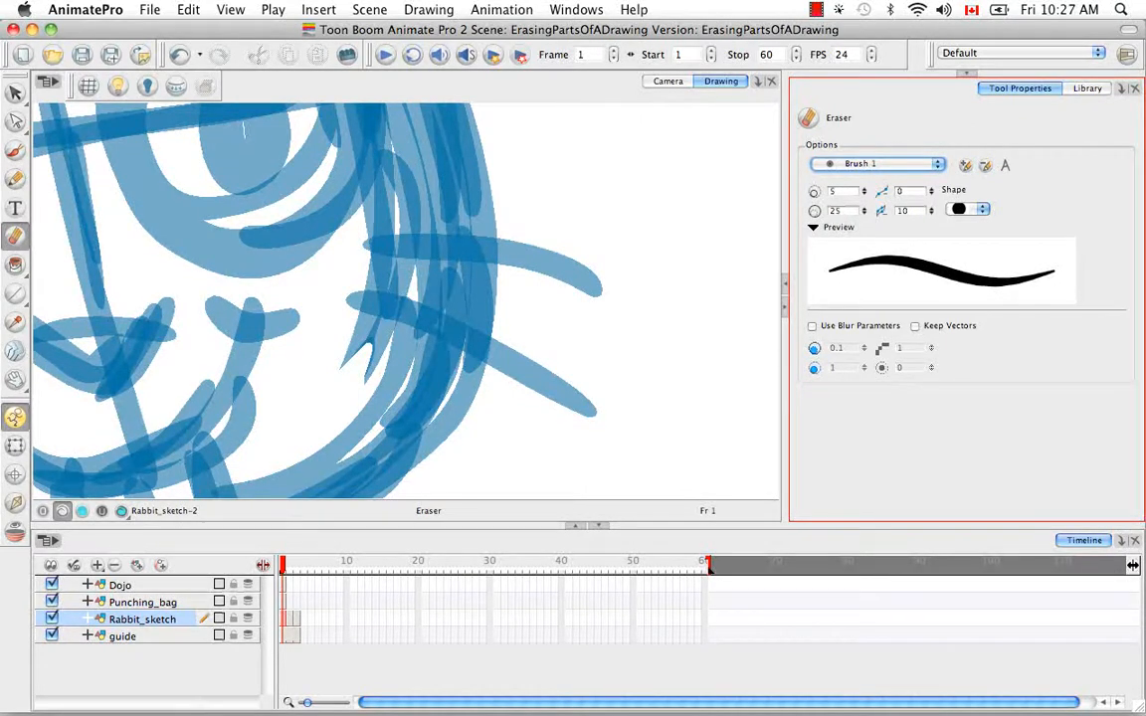
click(903, 191)
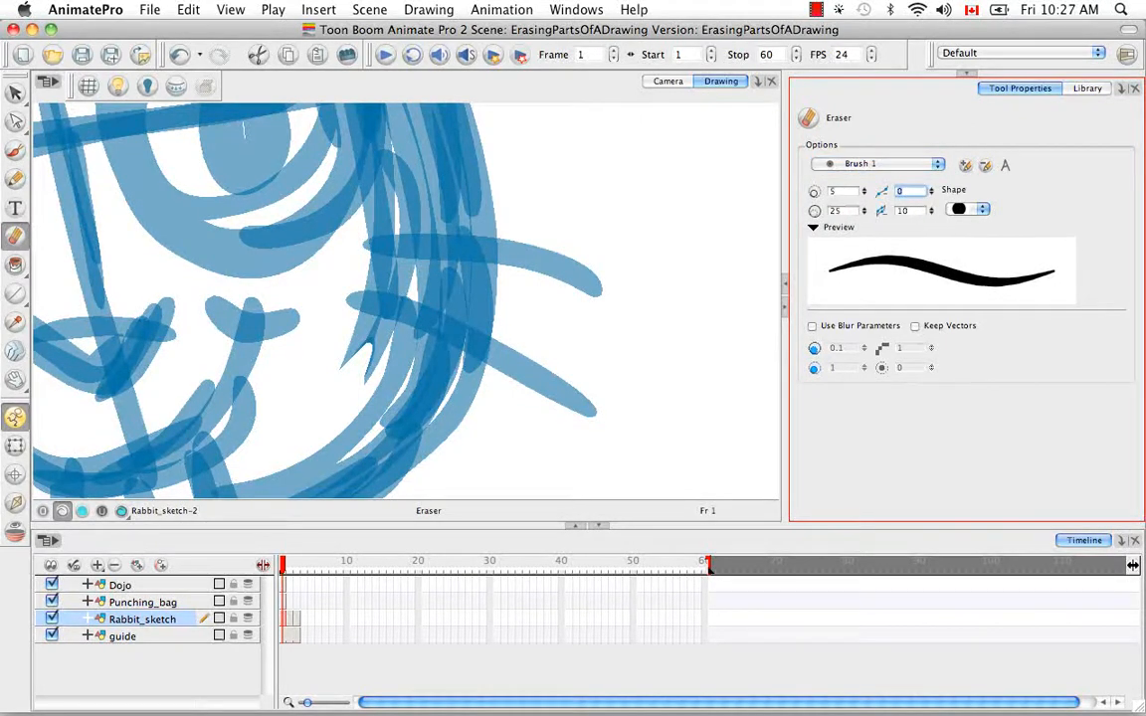
text(5)
Step: Try erasing wavy trails through the head outline beside the rabbit's eye, undoing each attempt
key(space)
drag(568, 212, 633, 327)
drag(468, 179, 510, 341)
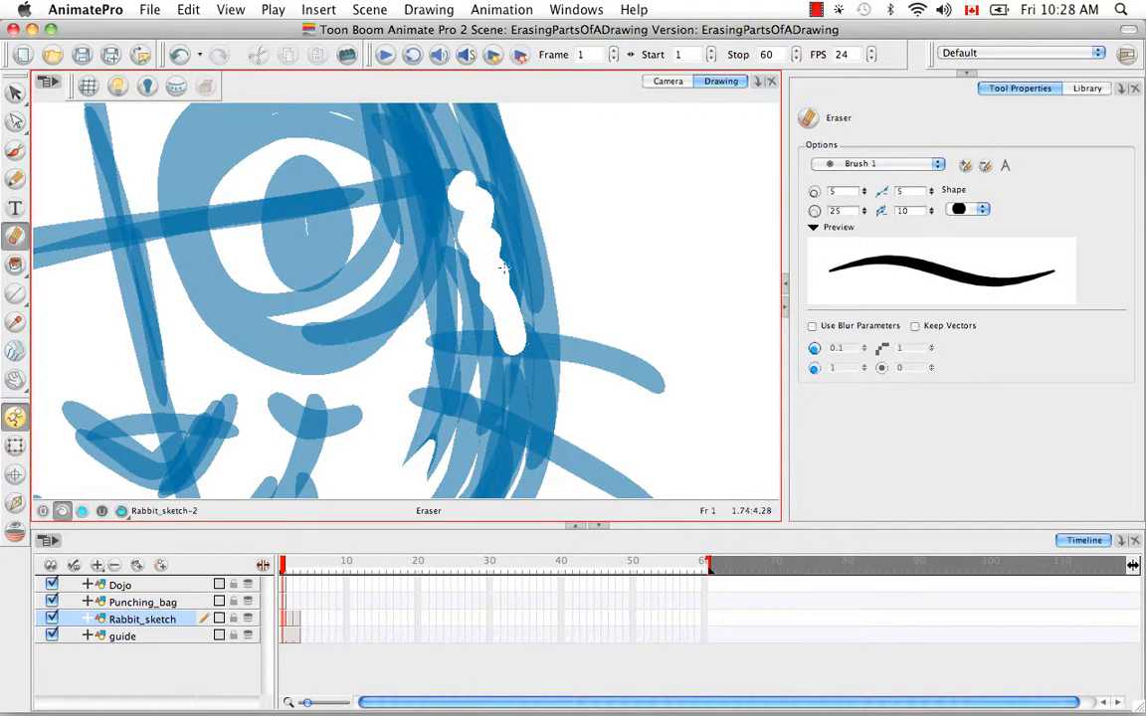
key(super+z)
key(super+z)
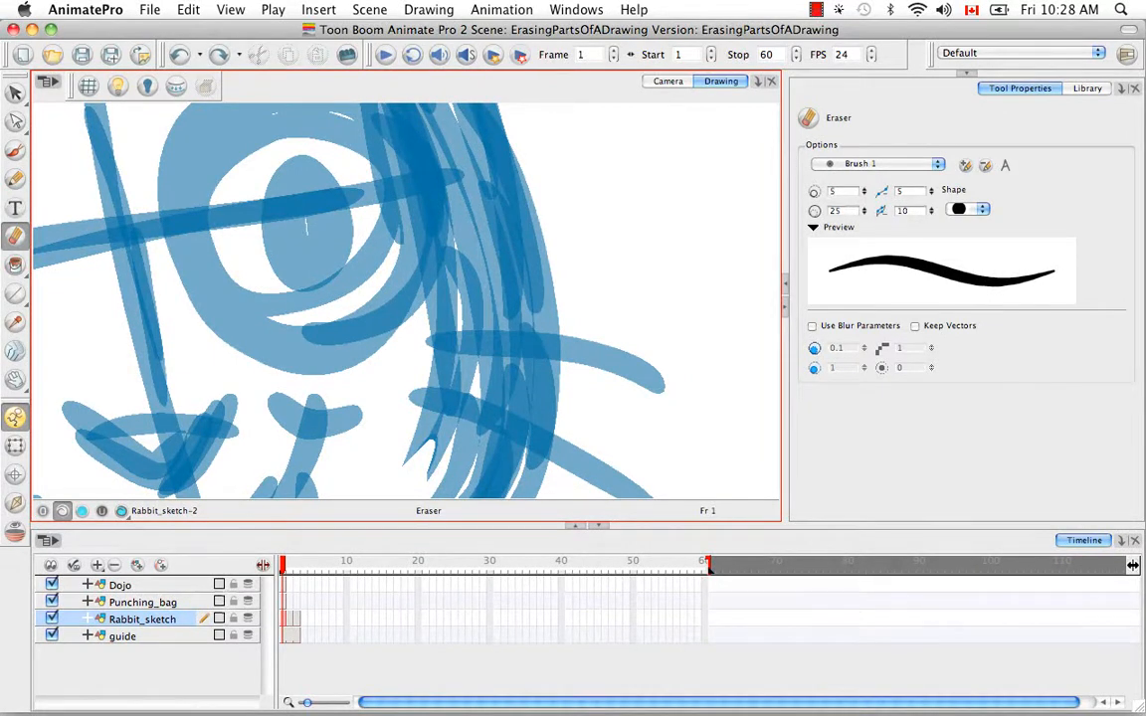
drag(460, 199, 502, 317)
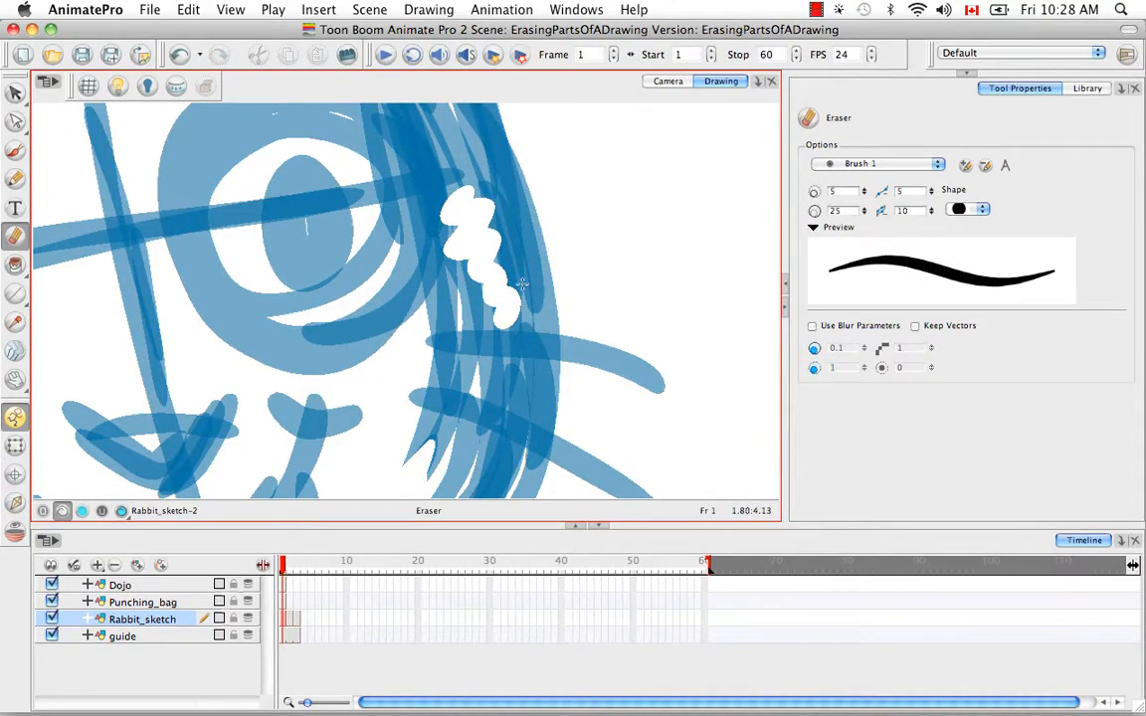
key(super+z)
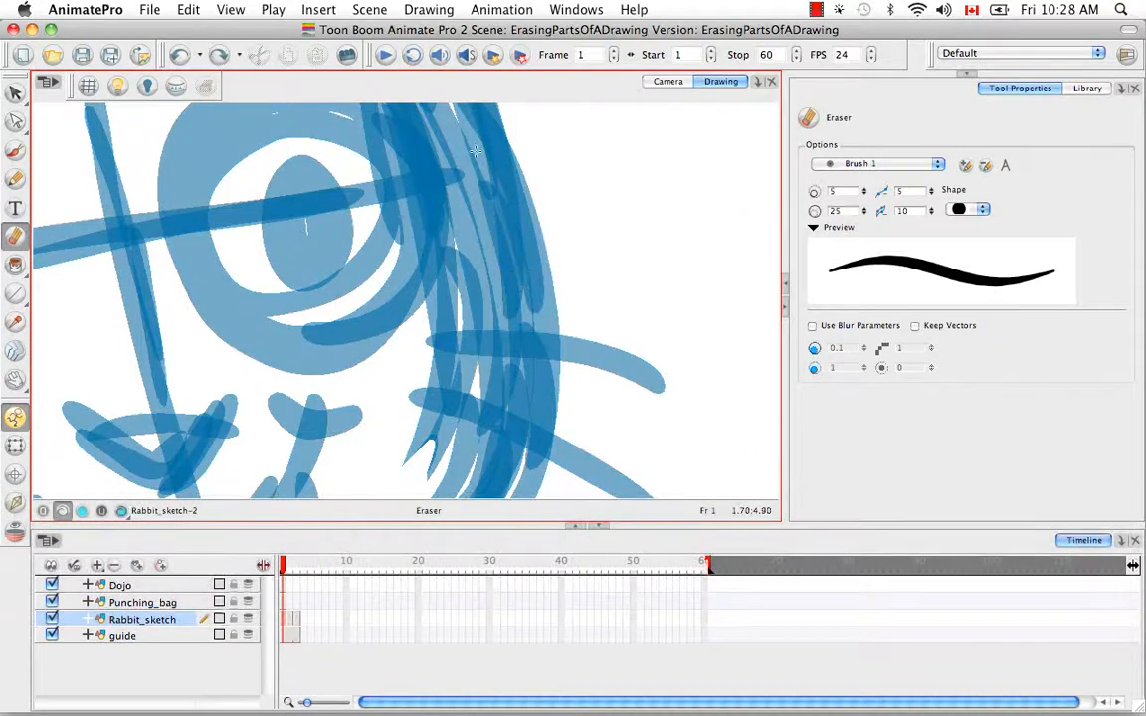
Step: Set the eraser tip shape to the slanted ellipse and try it beside the eye, undoing the trial stroke
click(984, 211)
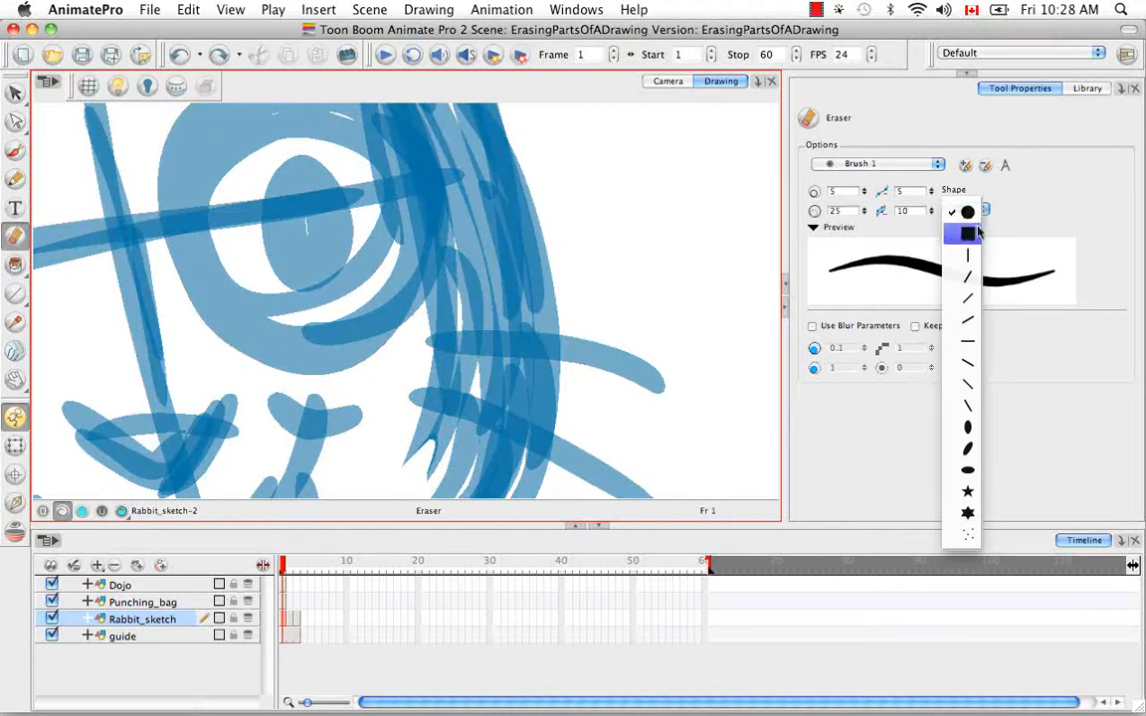
click(968, 449)
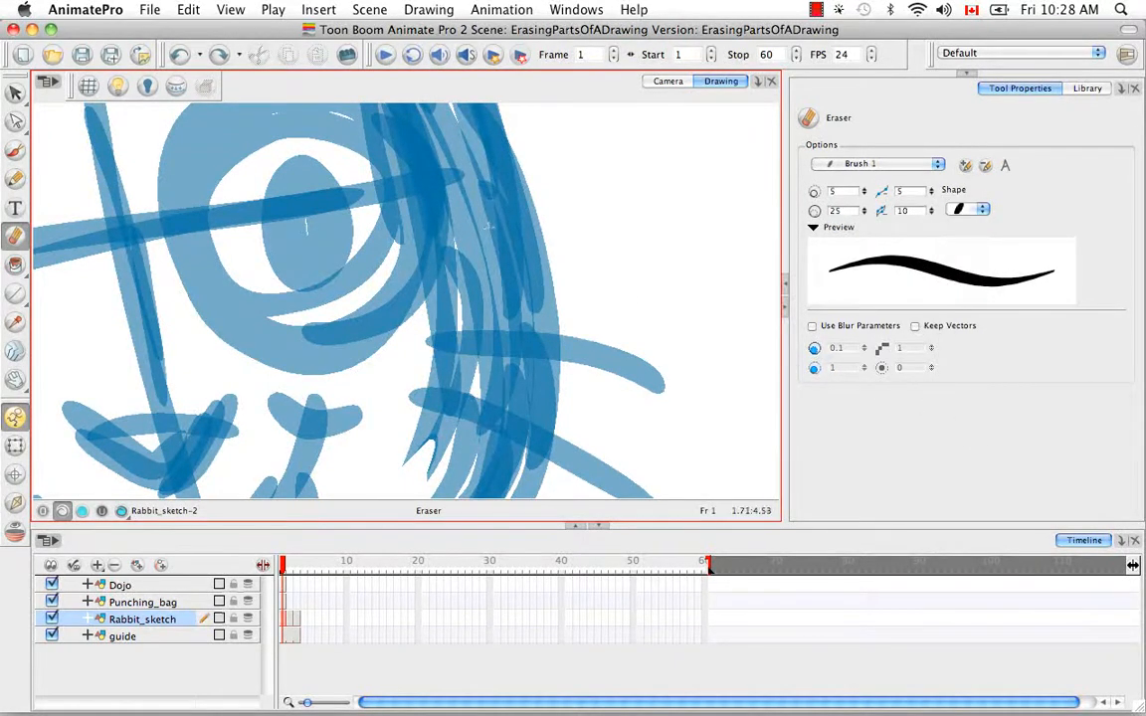
drag(438, 195, 435, 297)
key(ctrl+z)
Step: Create a new eraser brush preset with minimum size 10.7, maximum size 42.7 and stroke smoothness 6
click(965, 166)
mouse_move(863, 212)
mouse_down()
mouse_move(866, 182)
mouse_move(931, 186)
mouse_up()
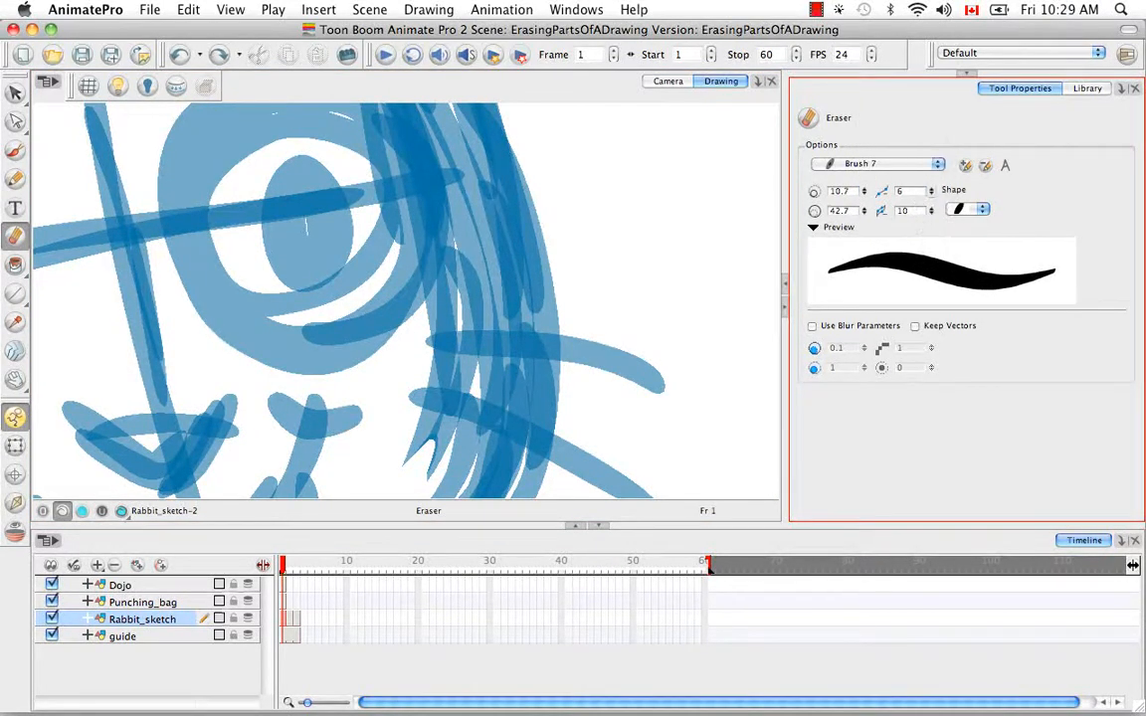
click(932, 211)
Step: Rename the new brush preset as myEraser
click(1006, 167)
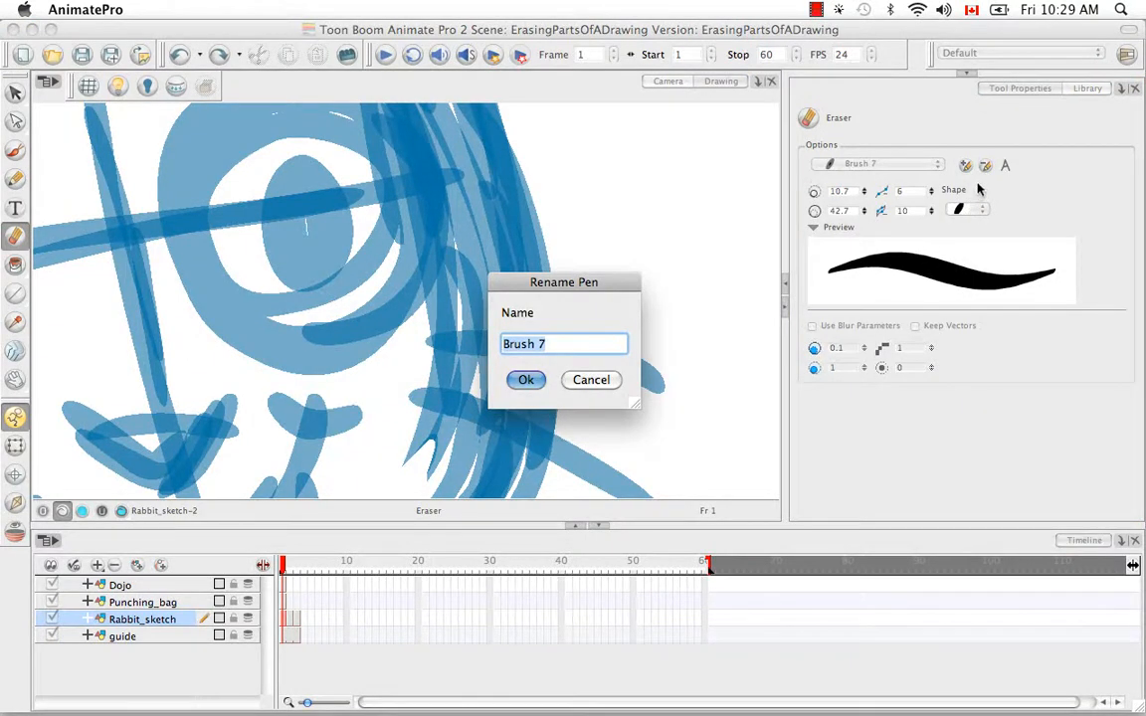
key(BackSpace)
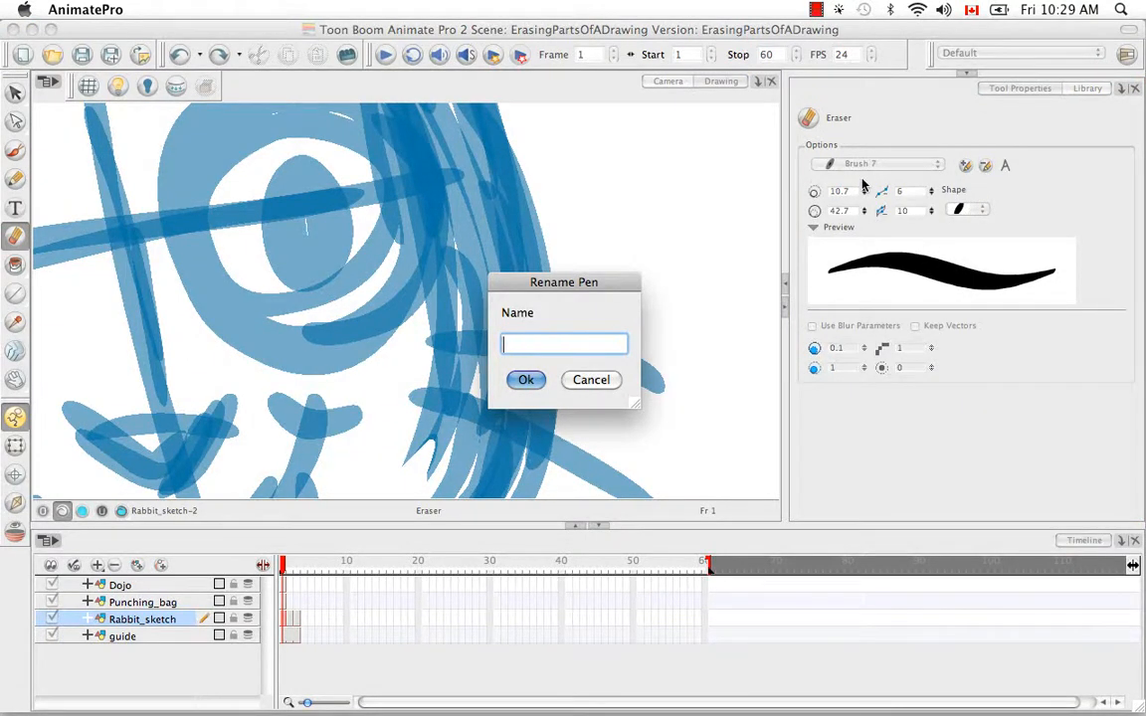
text(myEraser)
click(525, 380)
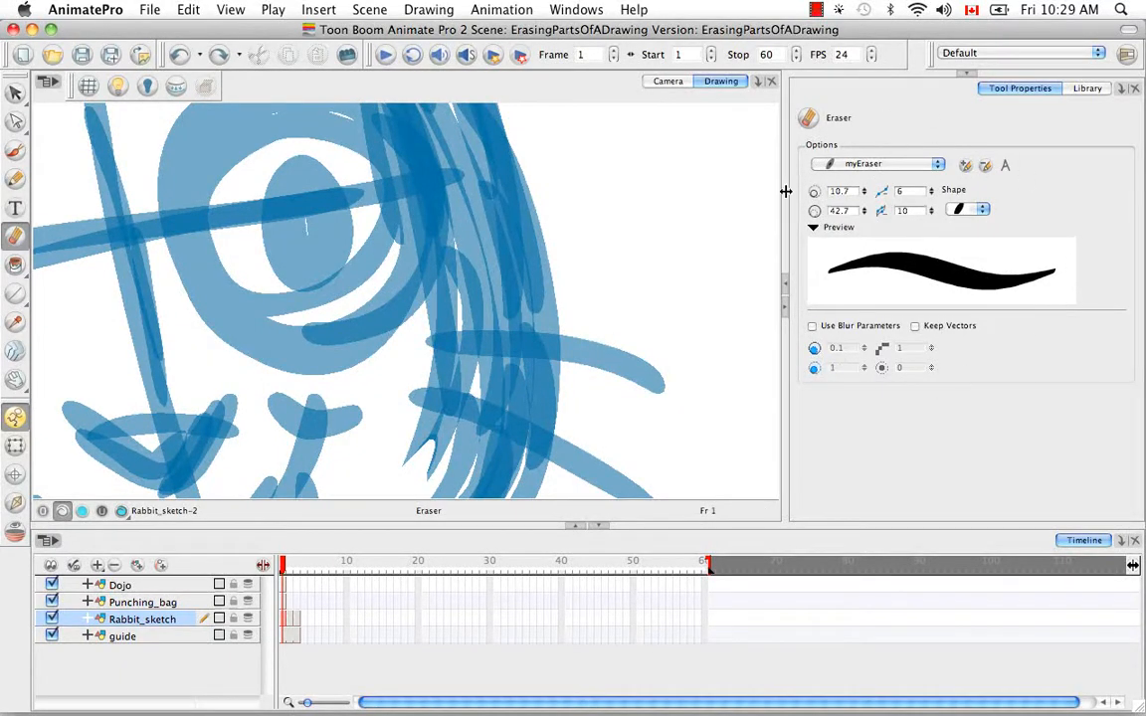
Step: Select the myEraser preset from the brush presets and delete it
click(850, 163)
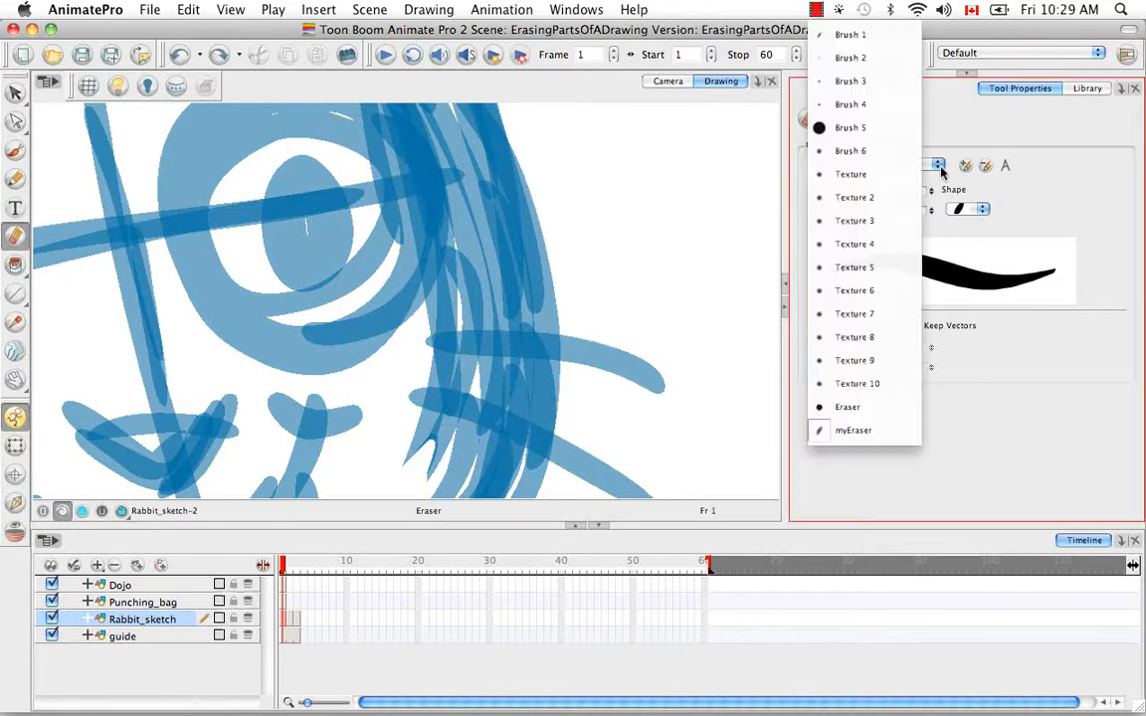
click(881, 430)
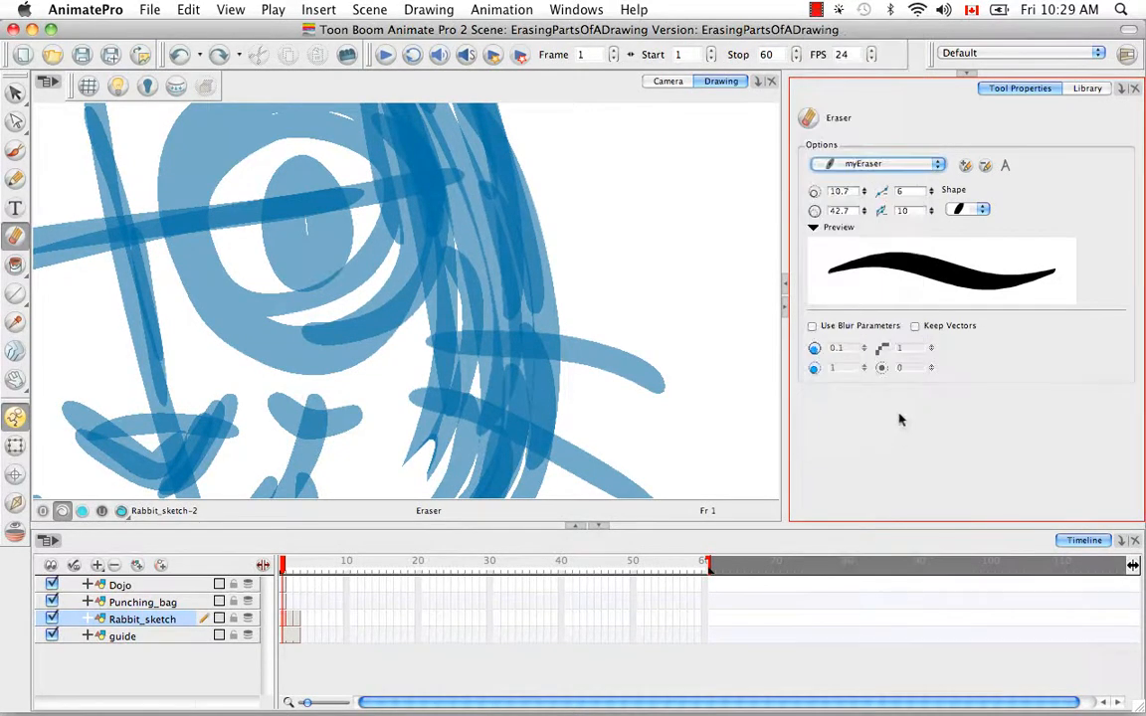
click(986, 166)
Step: Switch the Eraser back to the Brush 1 preset
click(957, 207)
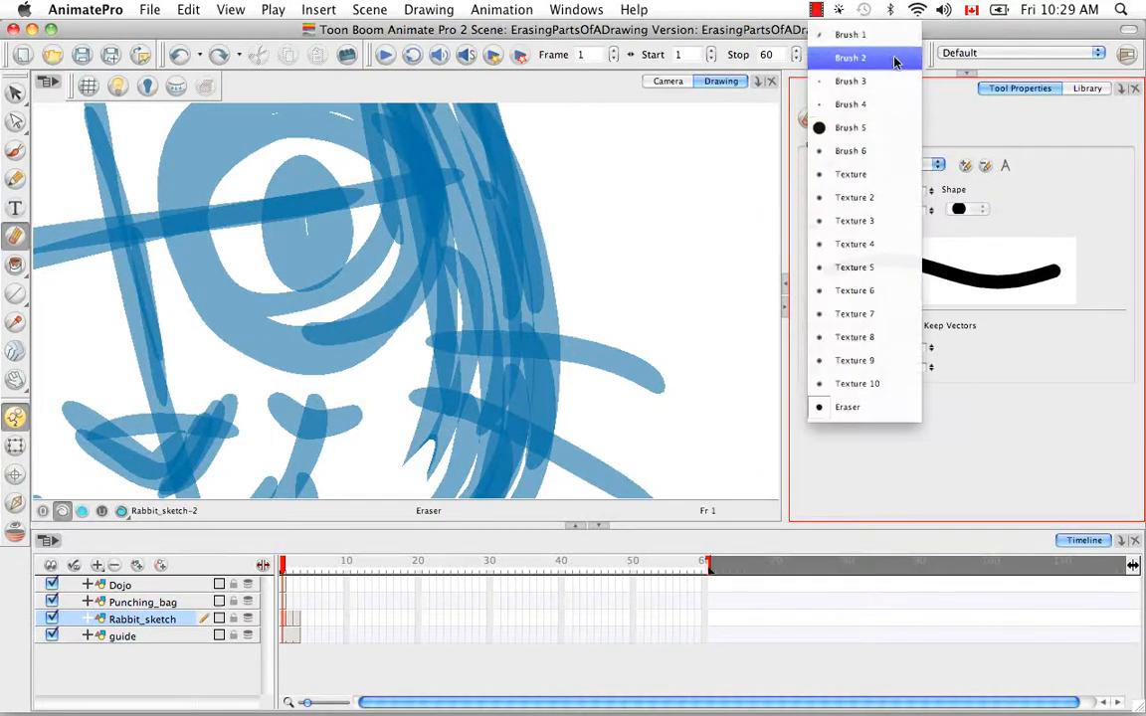
click(1073, 216)
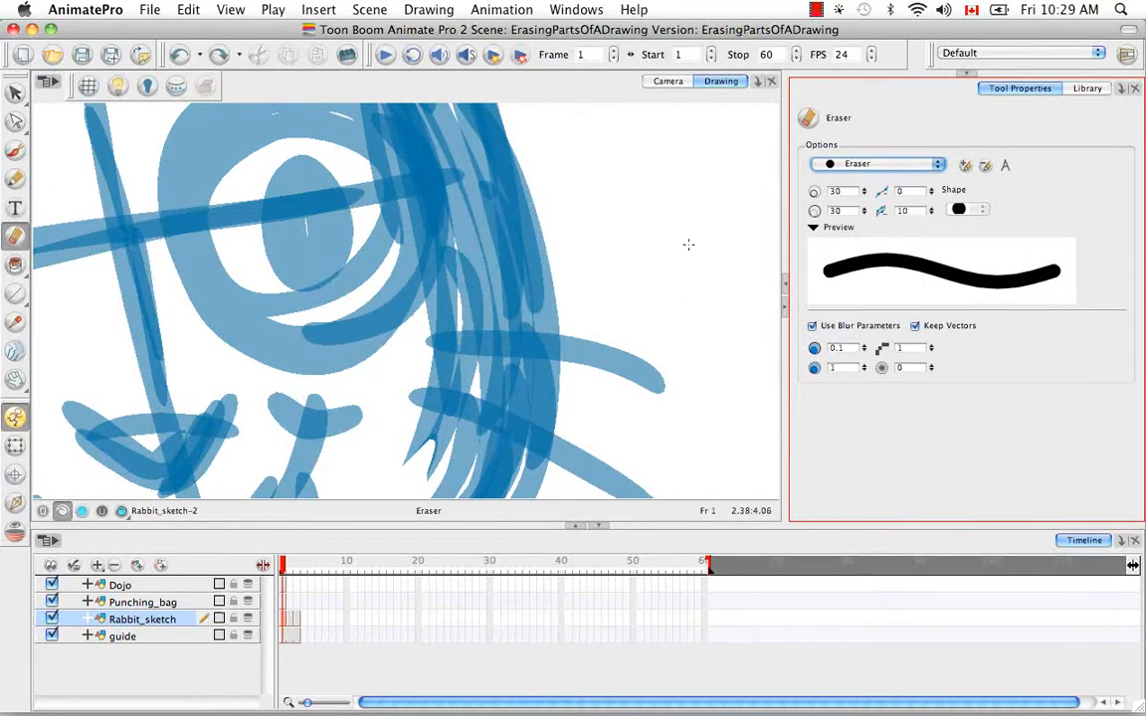
click(937, 164)
click(865, 36)
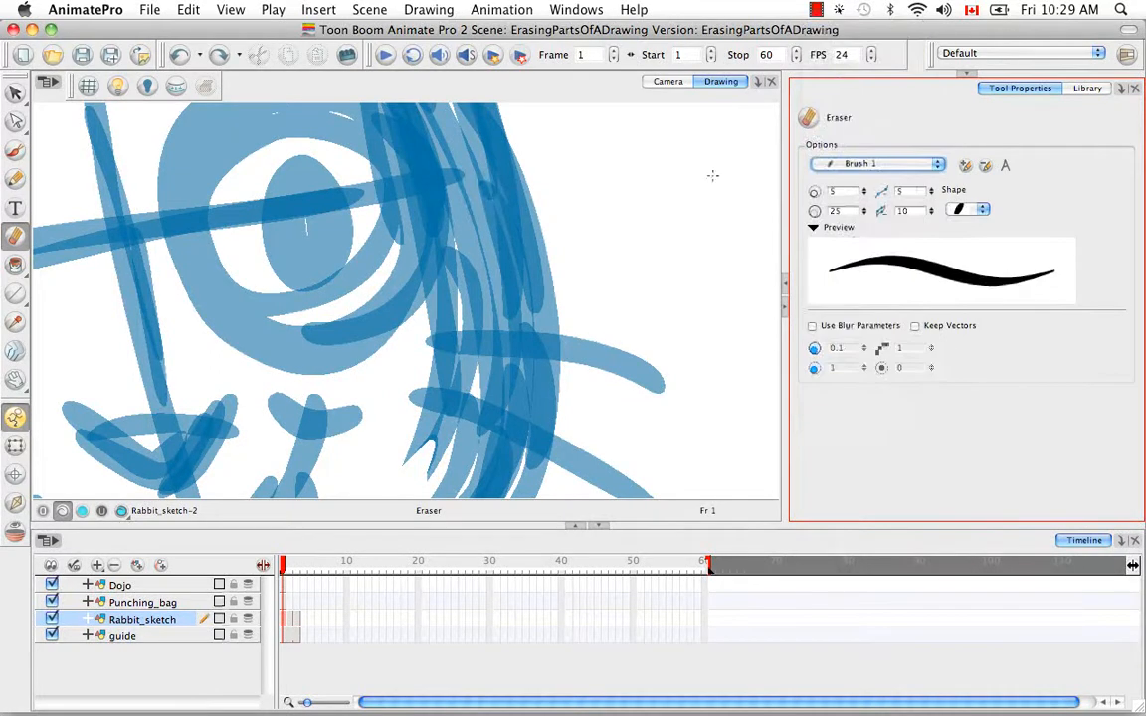
Step: Set the Eraser to the round tip shape and erase the overlapping lines inside the rabbit's cheek near the whiskers
click(982, 209)
click(962, 36)
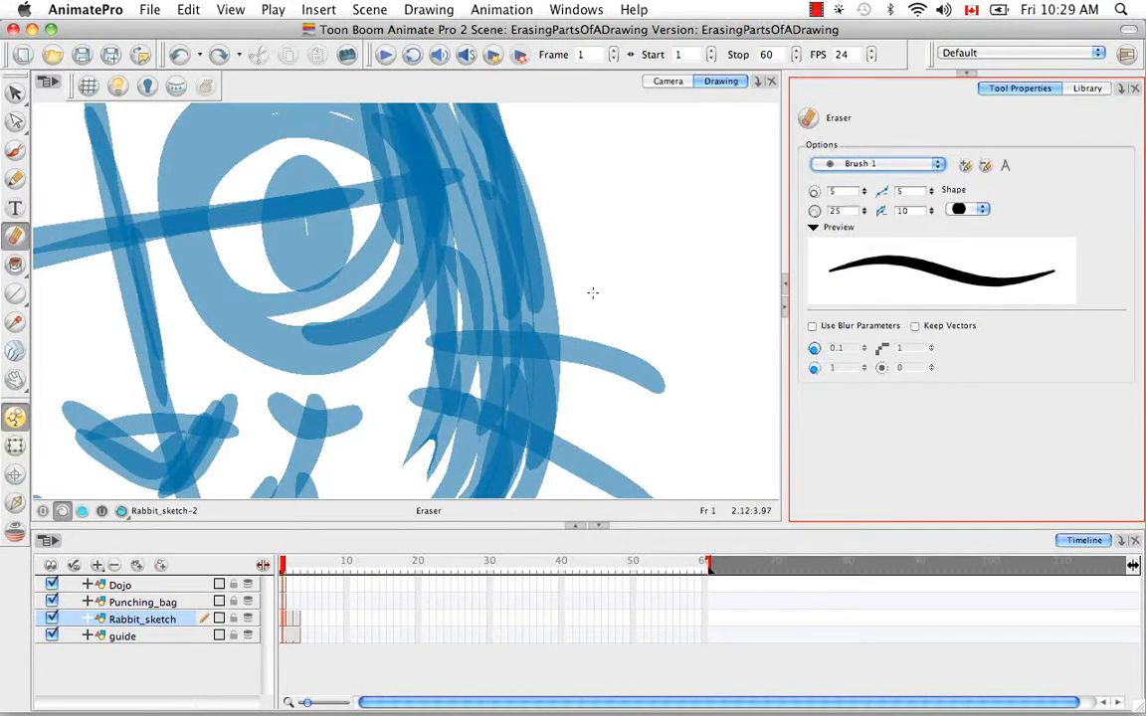
key(space)
drag(523, 284, 608, 261)
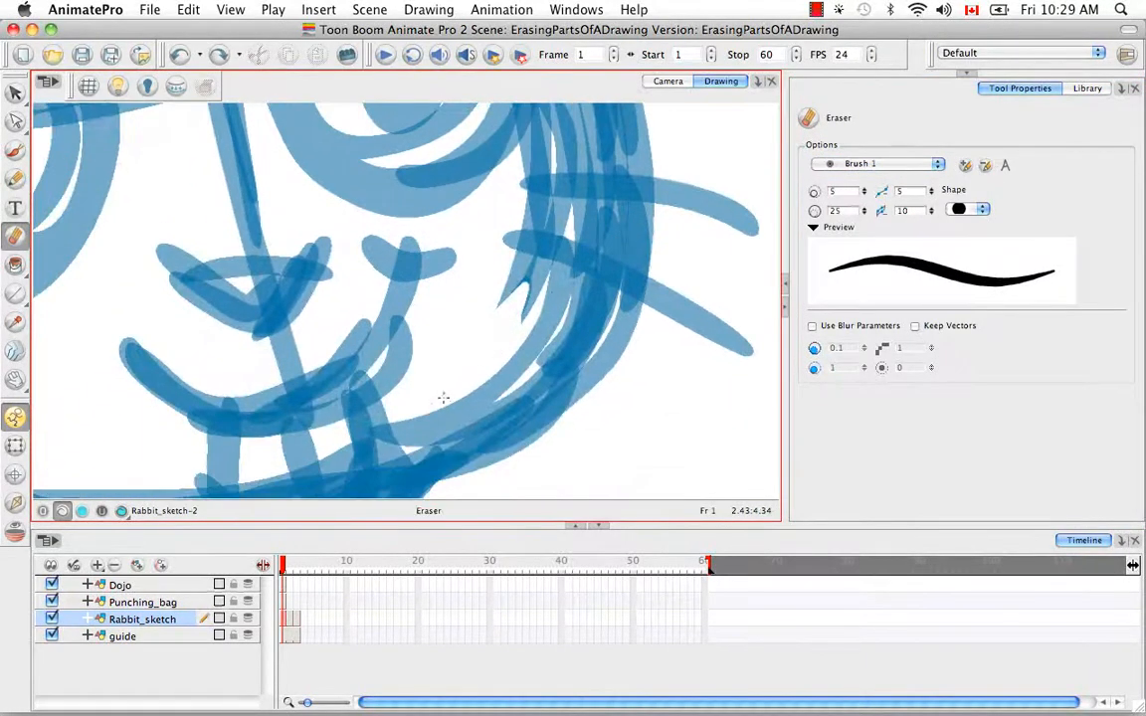
mouse_move(404, 412)
mouse_down()
mouse_move(453, 396)
mouse_move(411, 427)
mouse_move(455, 409)
mouse_move(401, 427)
mouse_move(408, 414)
mouse_move(403, 428)
mouse_move(462, 408)
mouse_move(519, 338)
mouse_move(485, 386)
mouse_move(558, 306)
mouse_move(482, 384)
mouse_move(537, 353)
mouse_move(569, 307)
mouse_move(514, 380)
mouse_move(582, 309)
mouse_move(584, 297)
mouse_move(509, 290)
mouse_move(533, 311)
mouse_move(506, 265)
mouse_move(611, 285)
mouse_up()
Step: Erase the extra lines between the rabbit's eye and the outer edge of the head
key(space)
mouse_move(586, 242)
mouse_down()
mouse_move(576, 350)
mouse_move(555, 351)
mouse_move(621, 367)
mouse_move(625, 349)
mouse_move(623, 376)
mouse_move(600, 373)
mouse_move(630, 356)
mouse_up()
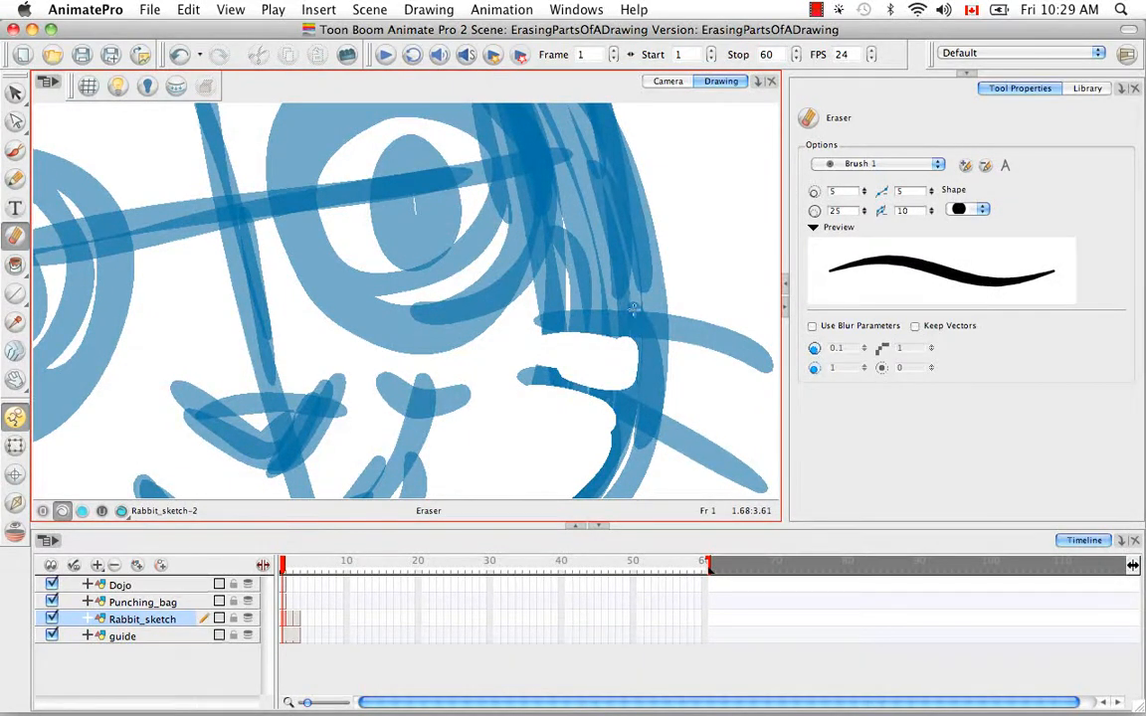
key(space)
drag(620, 221, 596, 388)
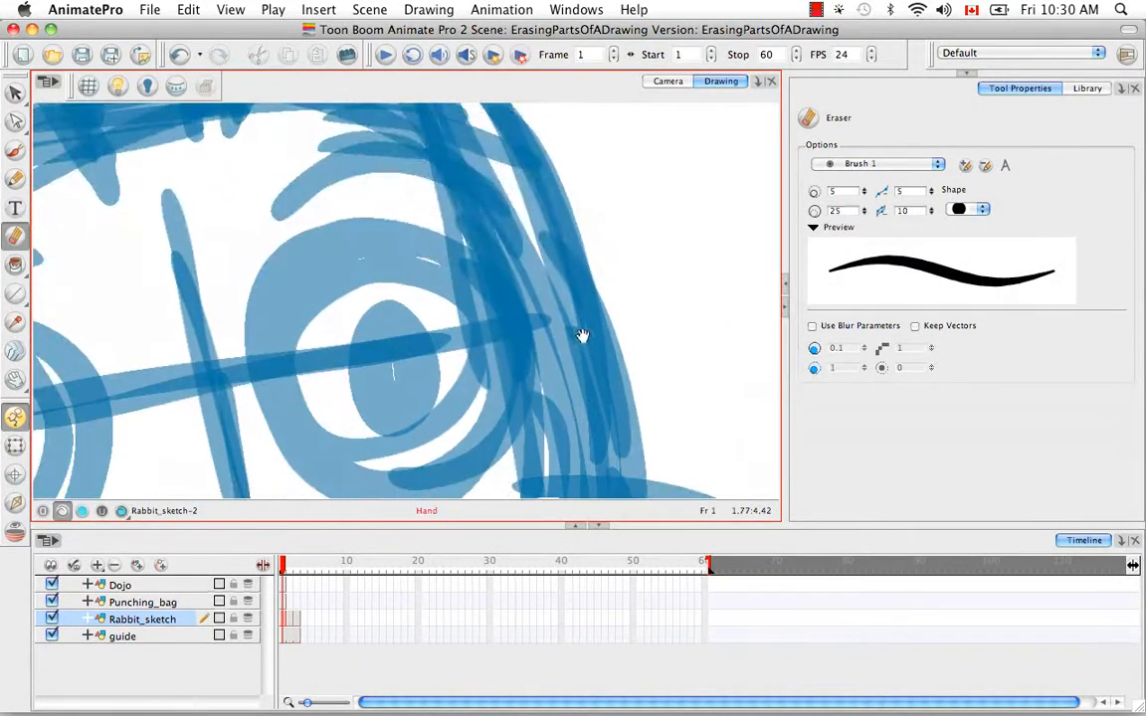
mouse_move(583, 335)
mouse_down()
mouse_move(545, 361)
mouse_move(552, 258)
mouse_move(561, 323)
mouse_move(555, 221)
mouse_move(585, 361)
mouse_move(551, 372)
mouse_move(583, 390)
mouse_move(533, 403)
mouse_move(607, 403)
mouse_up()
Step: Erase the stray lines between the eyebrow and the nearby upper corner of the head outline, rotating the drawing for easier strokes
key(space)
drag(509, 195, 557, 377)
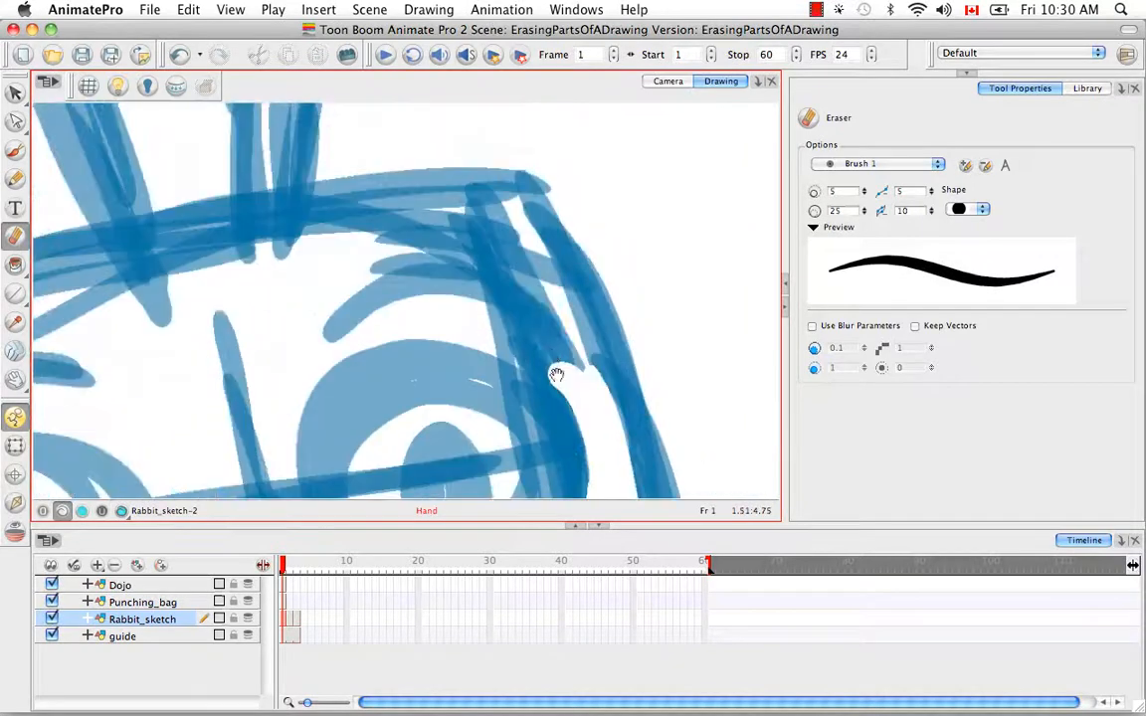
mouse_move(464, 315)
mouse_down()
mouse_move(522, 343)
mouse_move(589, 406)
mouse_up()
key(space)
mouse_move(543, 307)
mouse_down()
mouse_move(704, 270)
mouse_move(652, 174)
mouse_up()
key(space)
drag(546, 189, 396, 308)
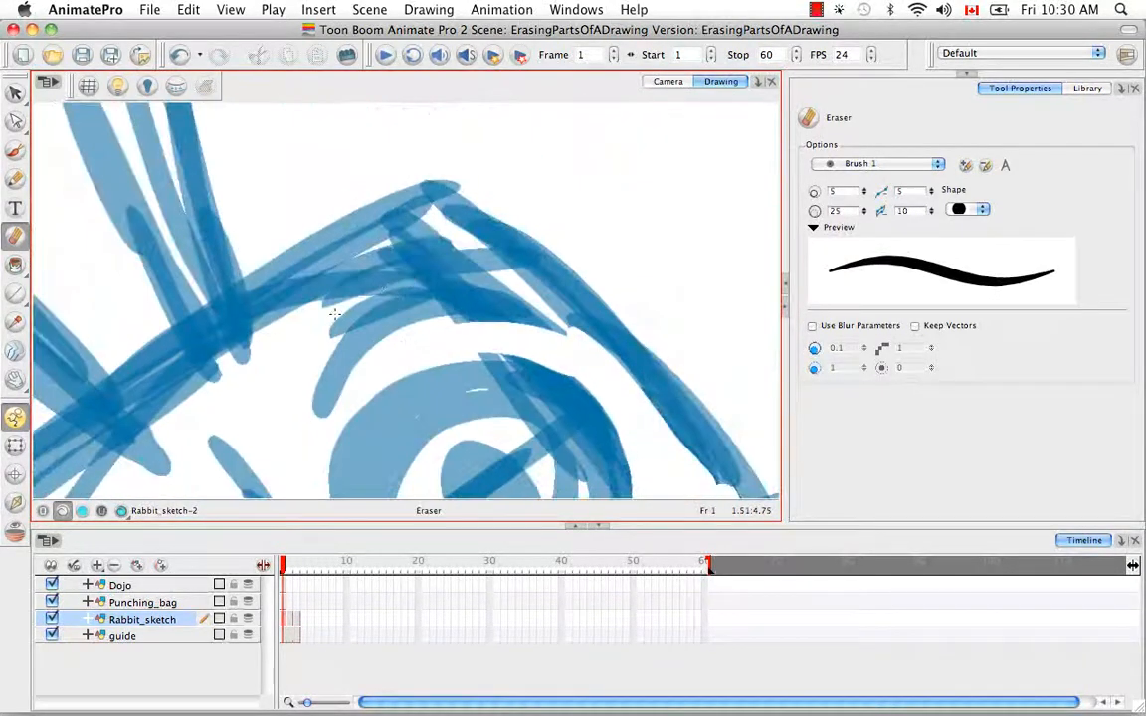
mouse_move(451, 258)
mouse_down()
mouse_move(325, 305)
mouse_move(382, 256)
mouse_move(499, 266)
mouse_move(289, 286)
mouse_move(406, 244)
mouse_move(312, 289)
mouse_move(435, 230)
mouse_move(536, 288)
mouse_up()
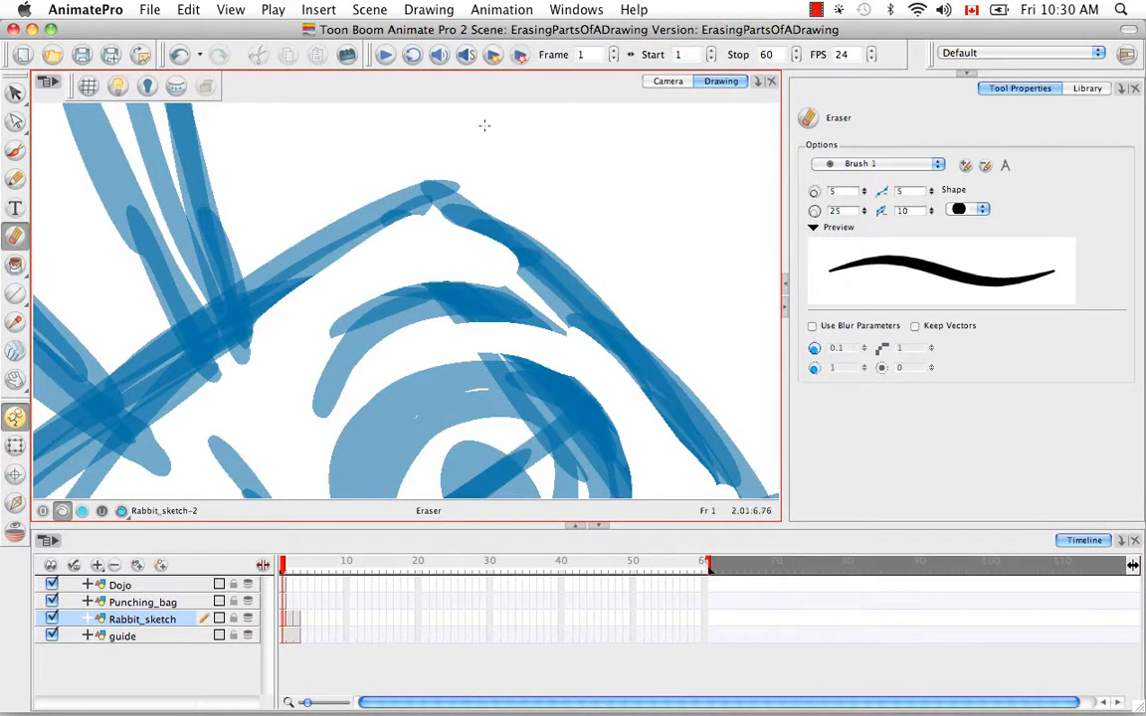
Step: Erase the extra lines along the inner side of the forehead above the rabbit's other eye
key(1)
key(1)
key(1)
key(1)
key(space)
mouse_move(486, 349)
mouse_down()
mouse_move(533, 238)
mouse_move(513, 231)
mouse_up()
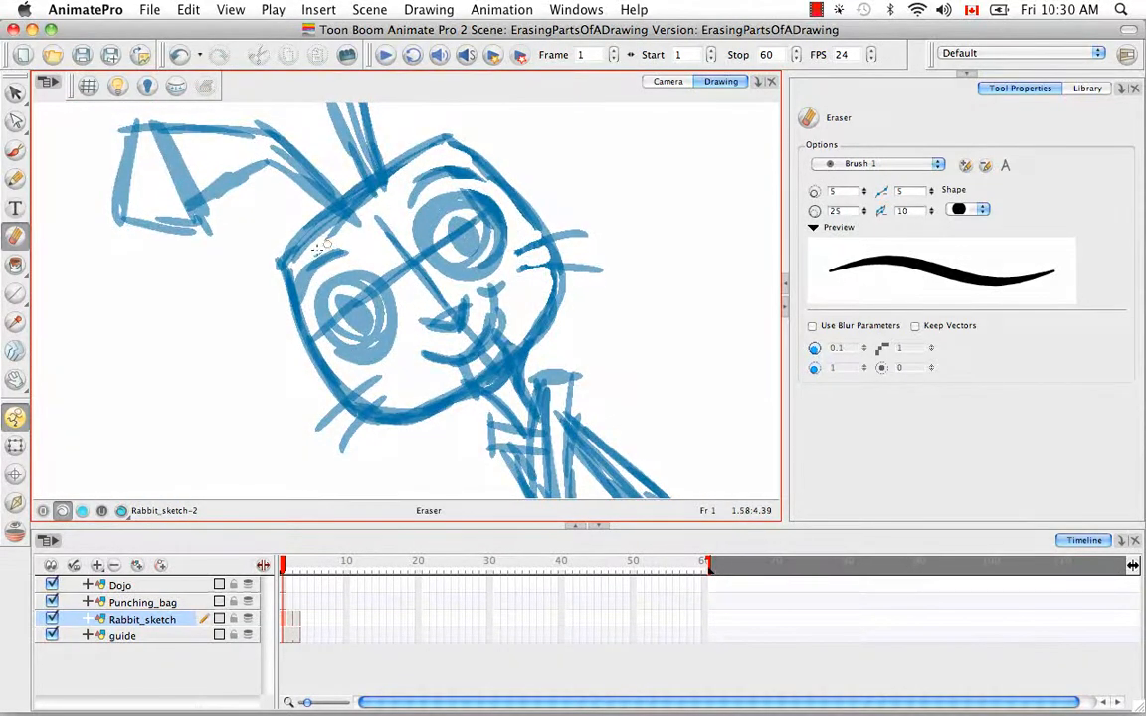
mouse_move(323, 249)
mouse_down()
mouse_move(317, 197)
mouse_move(338, 182)
mouse_move(370, 185)
mouse_move(282, 220)
mouse_up()
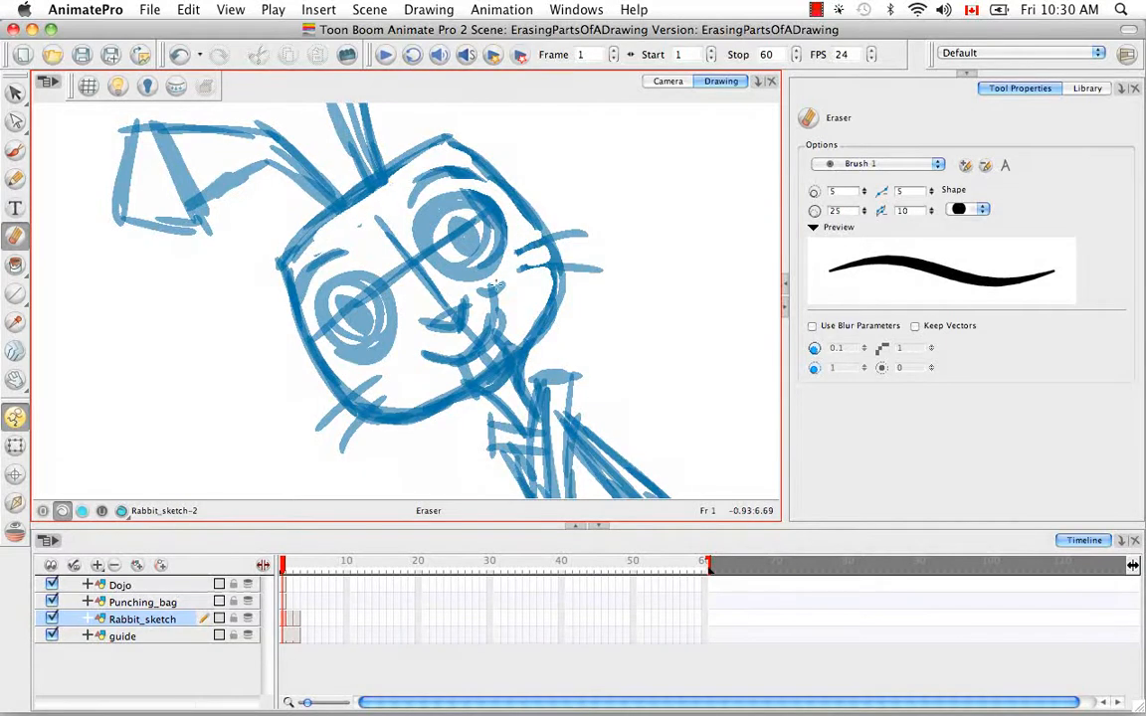
Step: Erase the chin lines crossing the rabbit's teeth below the mouth
key(space)
drag(479, 294, 430, 228)
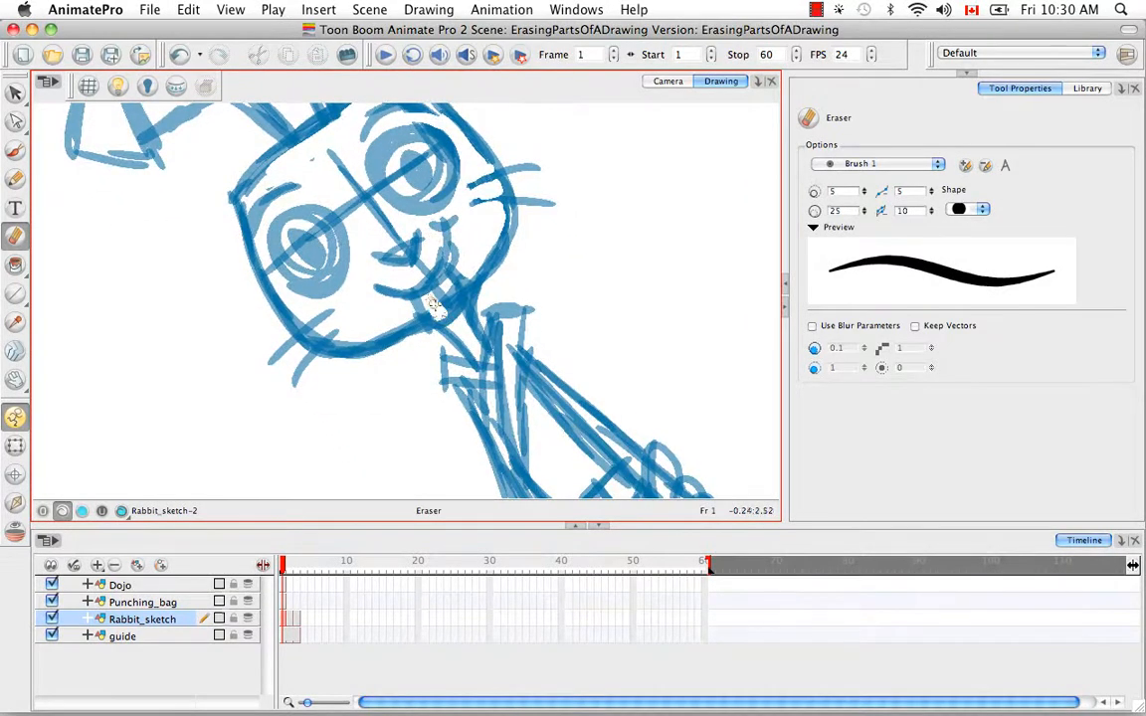
mouse_move(433, 305)
mouse_down()
mouse_move(402, 274)
mouse_move(408, 263)
mouse_move(458, 270)
mouse_up()
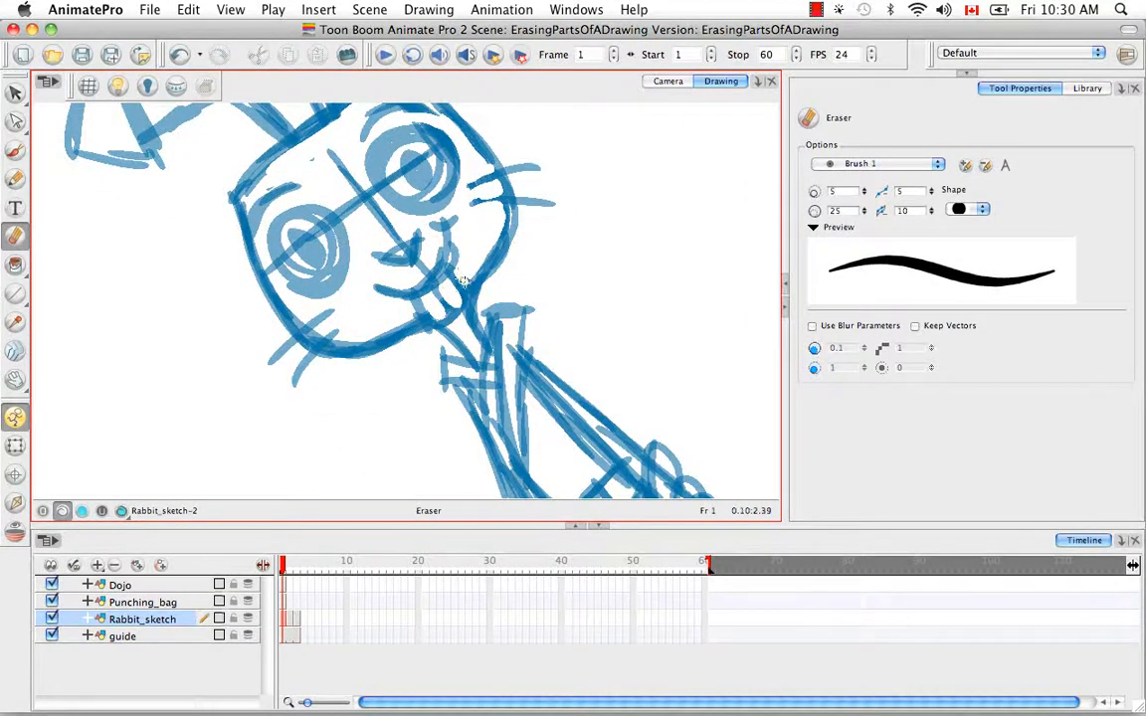
Step: Erase the overlapping lines inside the rabbit's arm, from below the collar to the hand
key(space)
drag(507, 315, 451, 205)
drag(472, 261, 457, 247)
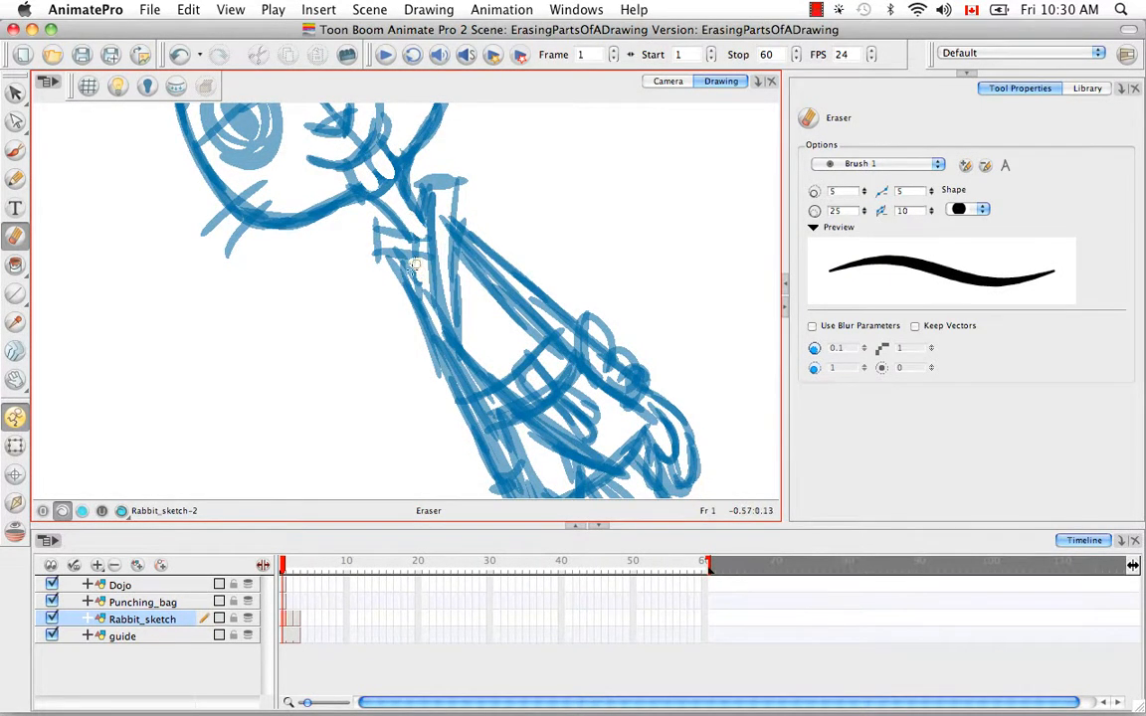
key(space)
mouse_move(488, 308)
mouse_down()
mouse_move(452, 255)
mouse_move(416, 256)
mouse_up()
key(space)
mouse_move(366, 200)
mouse_down()
mouse_move(467, 393)
mouse_move(450, 358)
mouse_move(473, 386)
mouse_move(463, 370)
mouse_move(486, 364)
mouse_move(454, 355)
mouse_move(469, 383)
mouse_up()
key(space)
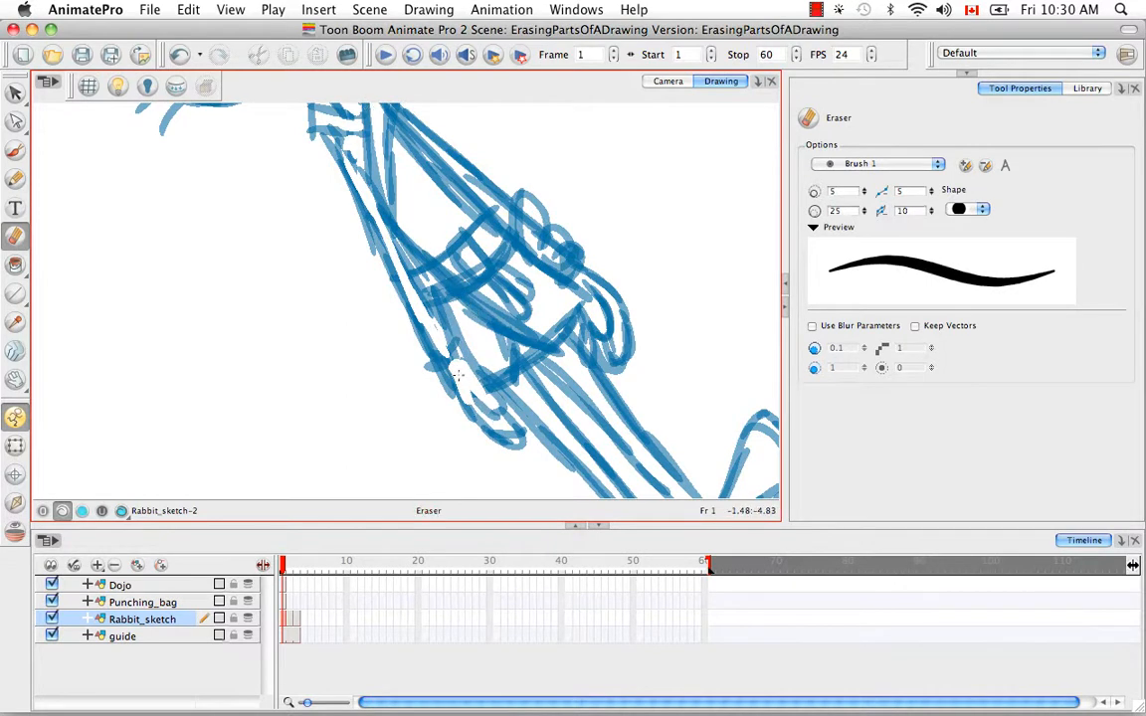
Step: Erase the lines crossing the inside of the rabbit's belt
key(space)
drag(479, 274, 473, 355)
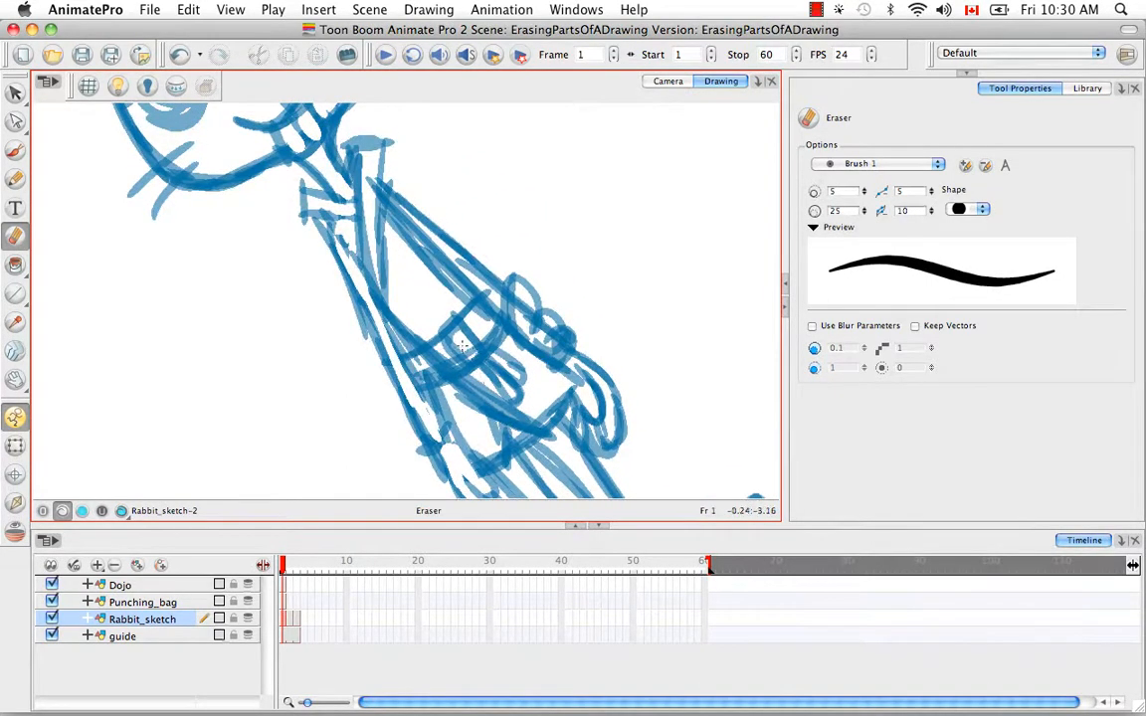
mouse_move(416, 360)
mouse_down()
mouse_move(455, 366)
mouse_move(450, 323)
mouse_move(512, 281)
mouse_move(487, 304)
mouse_move(450, 256)
mouse_up()
Step: Erase the overlapping lines at the tops of the legs below the jacket hem and around the tail
drag(449, 306, 416, 267)
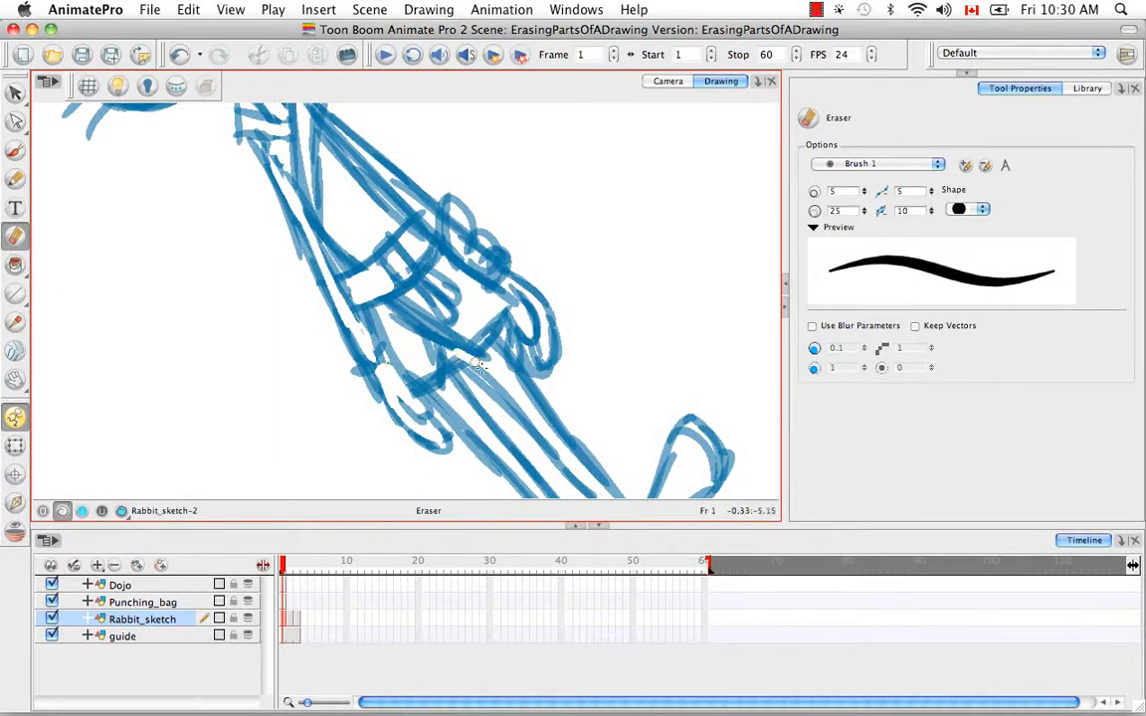
drag(482, 301, 449, 272)
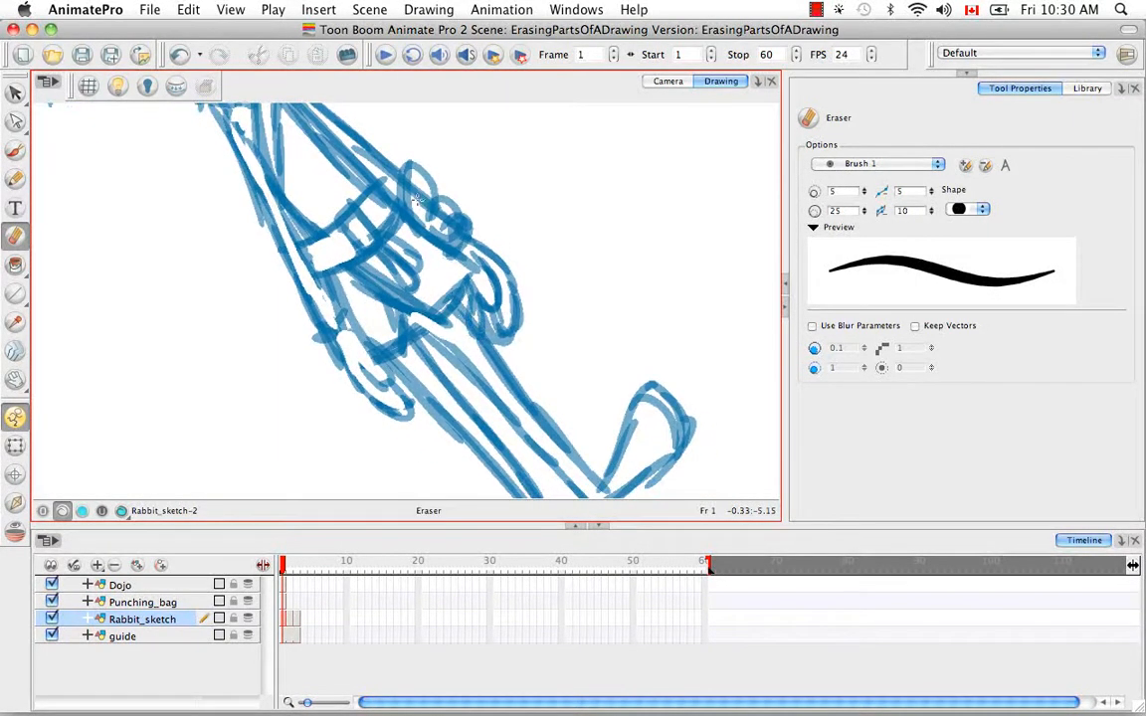
mouse_move(419, 201)
mouse_down()
mouse_move(415, 186)
mouse_move(447, 218)
mouse_move(408, 208)
mouse_move(416, 190)
mouse_up()
Step: Erase the stray line ends around the sole of the rabbit's foot
key(space)
mouse_move(490, 389)
mouse_down()
mouse_move(411, 261)
mouse_move(441, 251)
mouse_up()
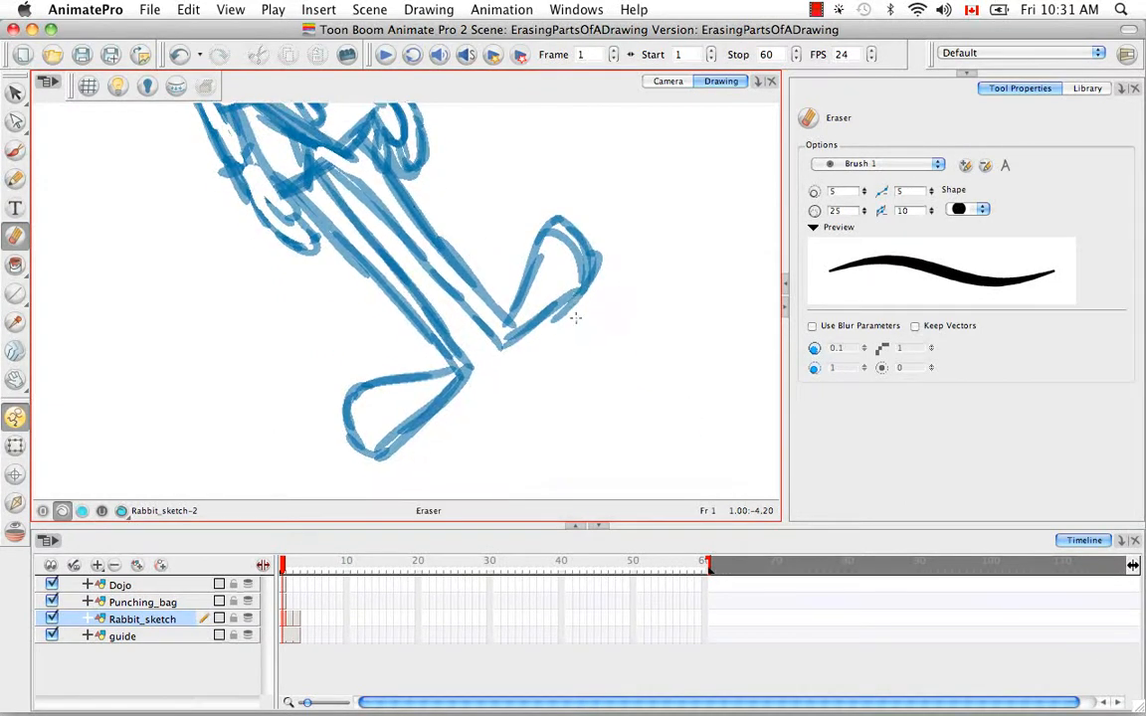
mouse_move(560, 323)
mouse_down()
mouse_move(589, 296)
mouse_move(548, 321)
mouse_move(593, 225)
mouse_up()
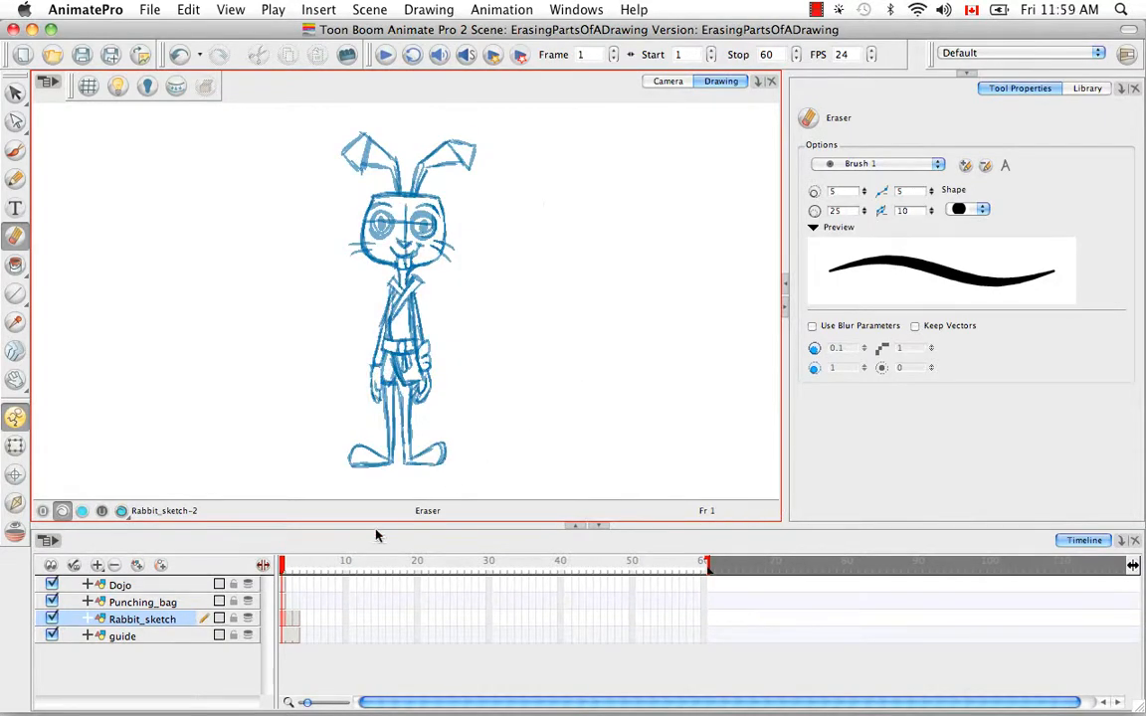
Step: View the Rabbit_sketch drawings on frames 2 and 3, plus the Punching_bag and Dojo drawings on frame 1
click(291, 622)
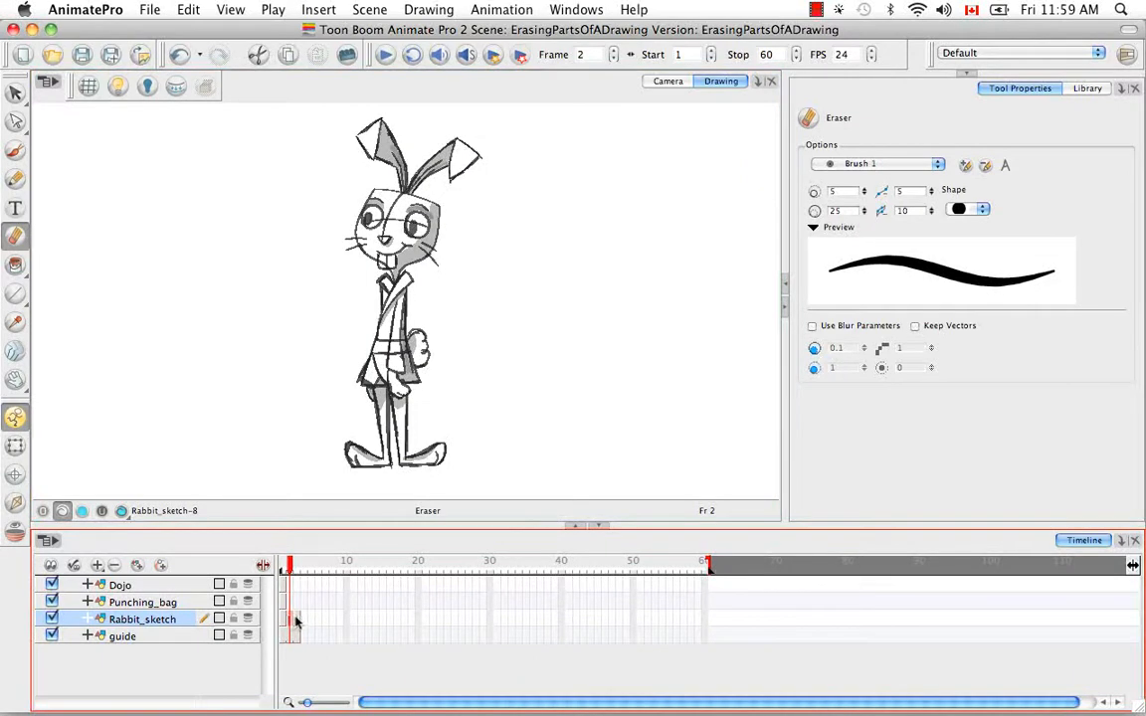
click(297, 621)
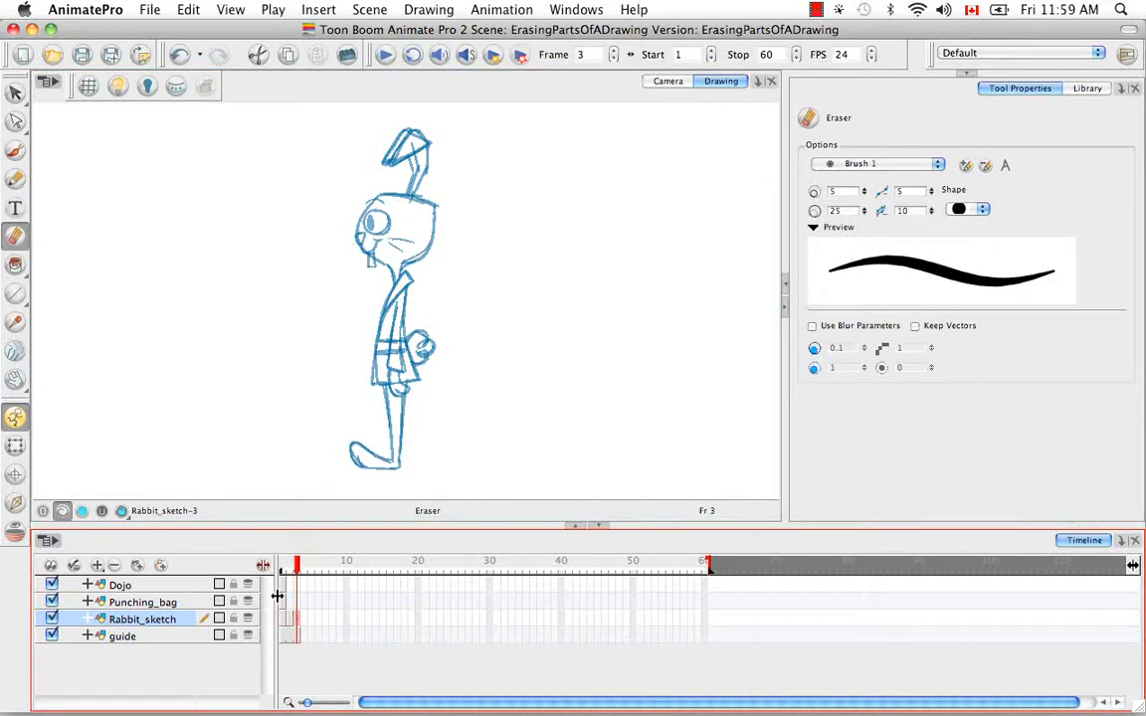
click(282, 602)
click(283, 589)
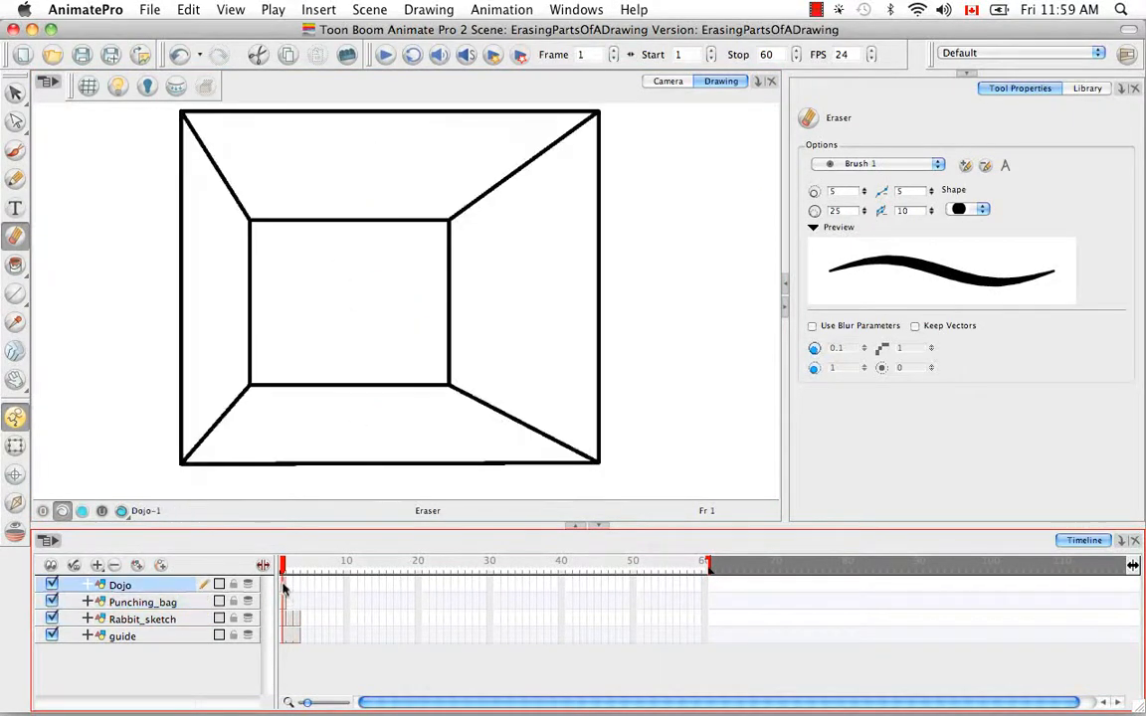